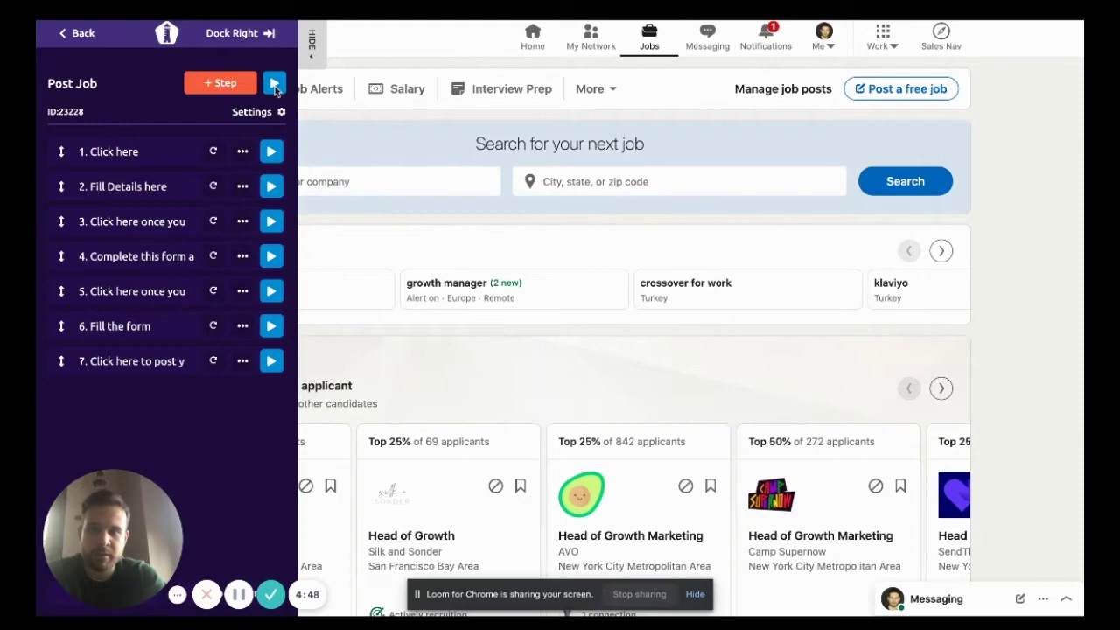
Step: Preview the Post Job guide, following its prompts from posting a free job through to the Applicant Options form
{"action": "left_click", "coordinate": [275, 84]}
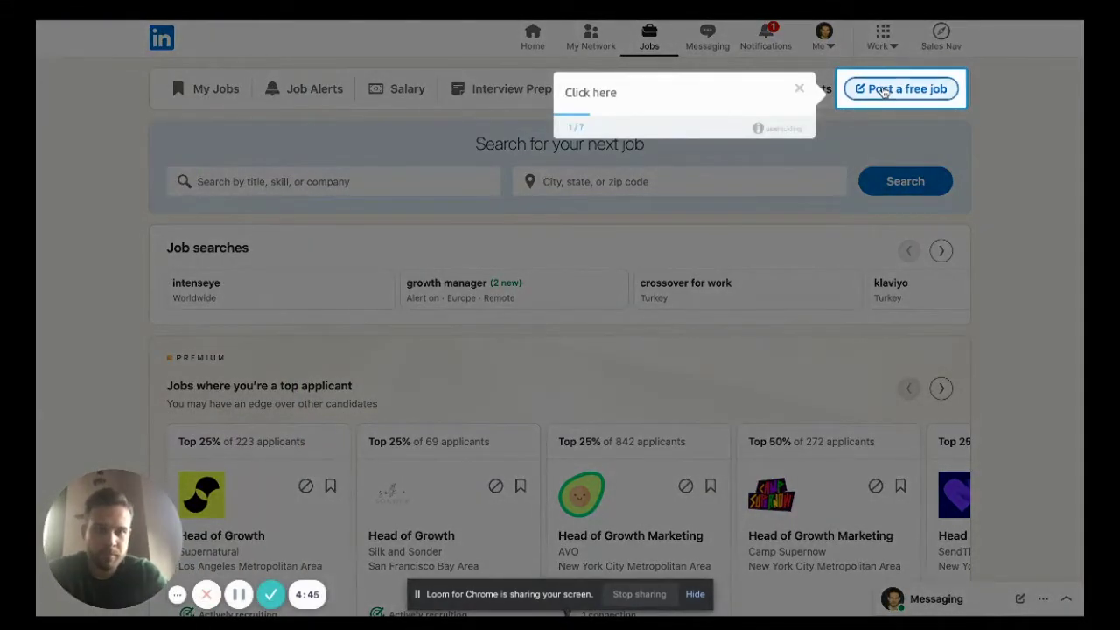
{"action": "left_click", "coordinate": [884, 92]}
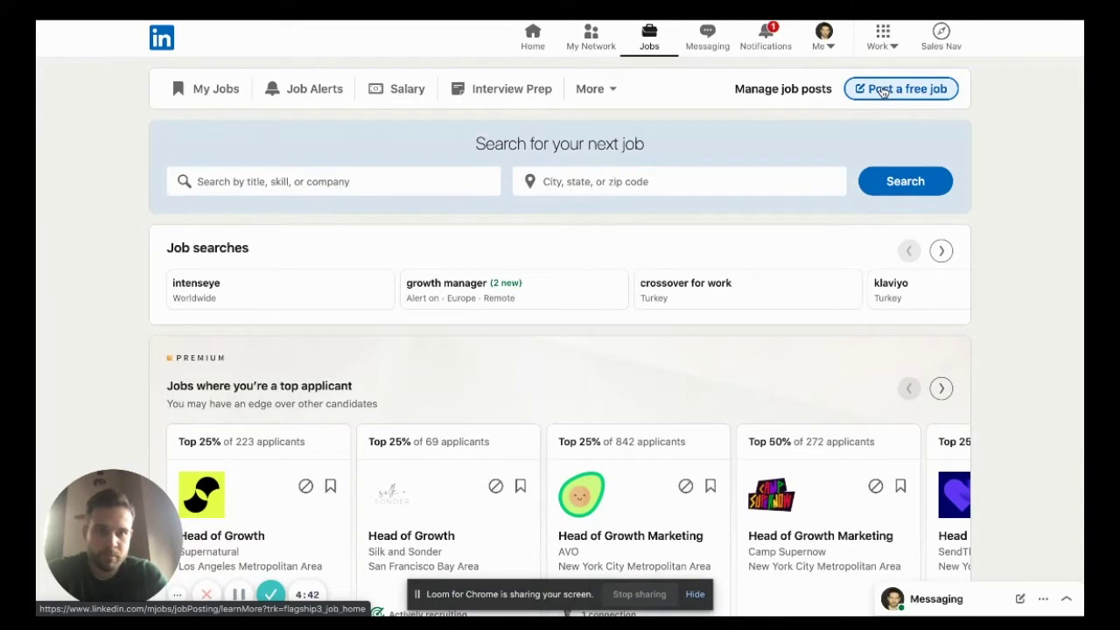
{"action": "left_click", "coordinate": [881, 87]}
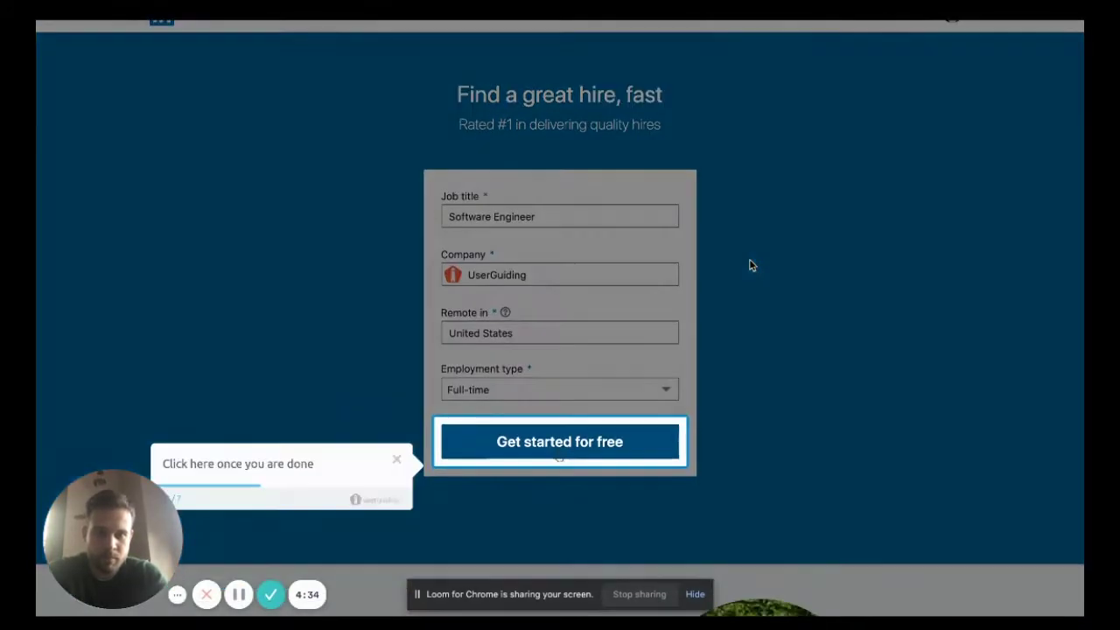
{"action": "left_click", "coordinate": [626, 437]}
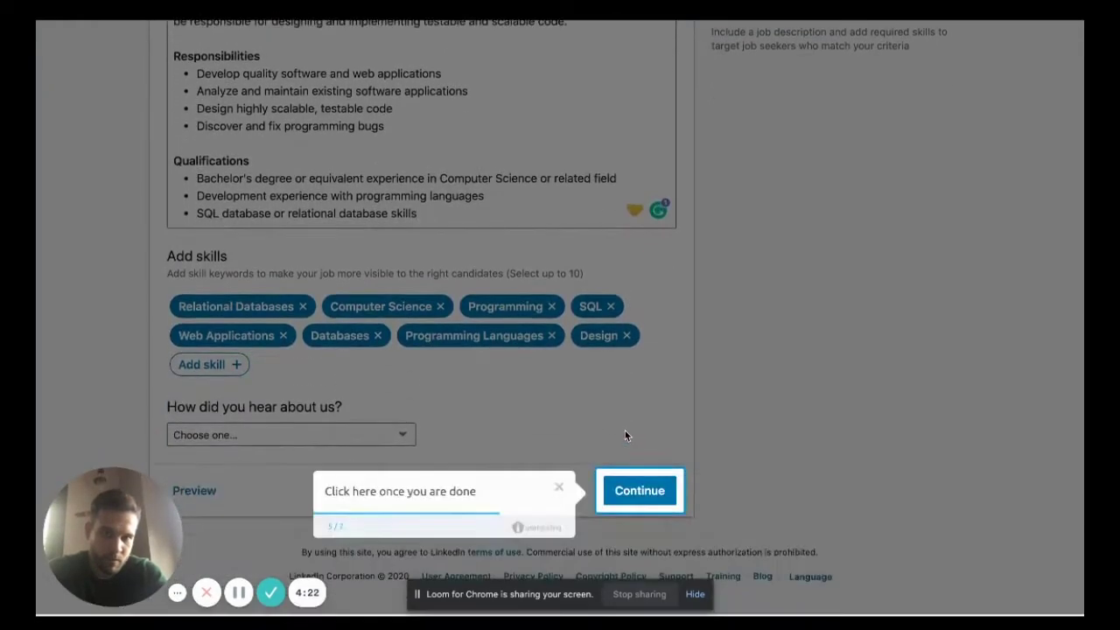
{"action": "left_click", "coordinate": [621, 506]}
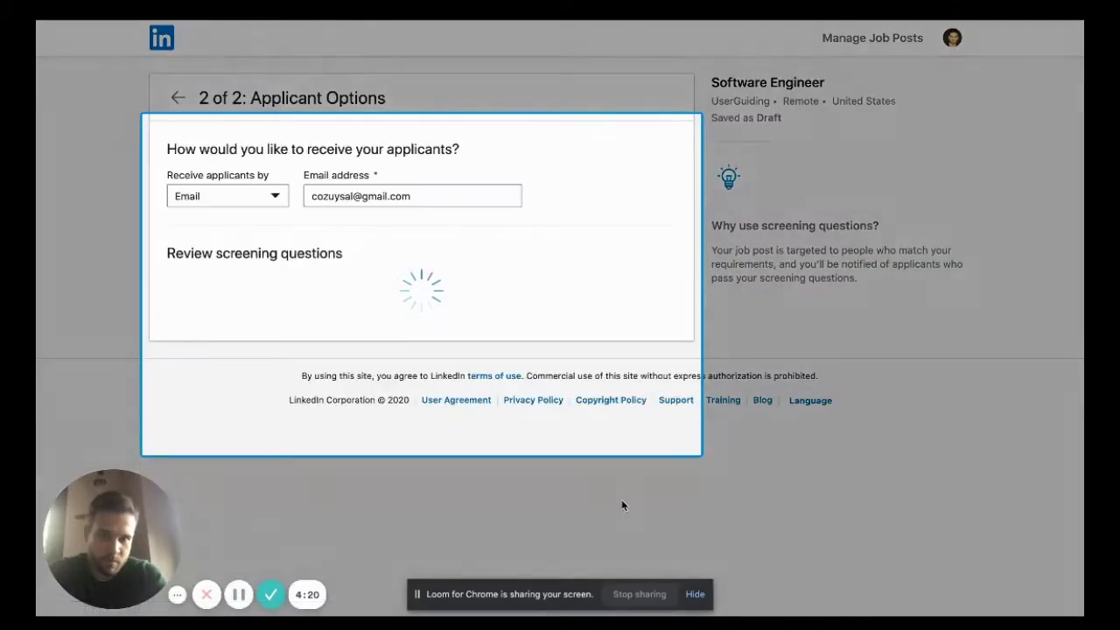
{"action": "scroll", "coordinate": [622, 506], "scroll_direction": "down", "scroll_amount": 5}
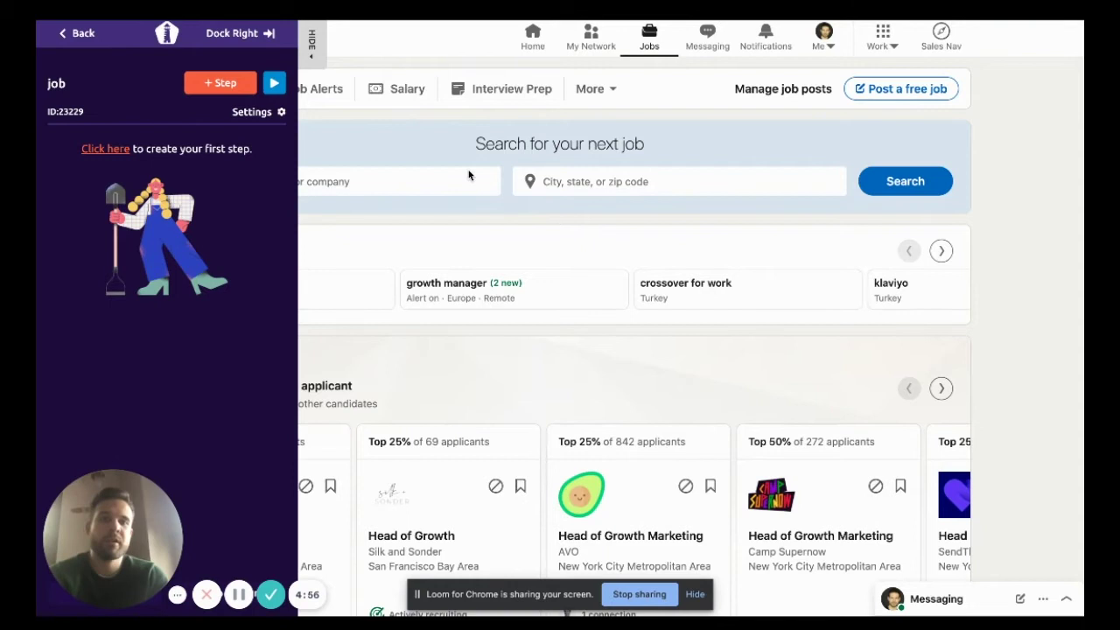
Step: Add a from-scratch tooltip step to the job guide, attached to the Jobs navigation item, with the text "click here"
{"action": "left_click", "coordinate": [221, 88]}
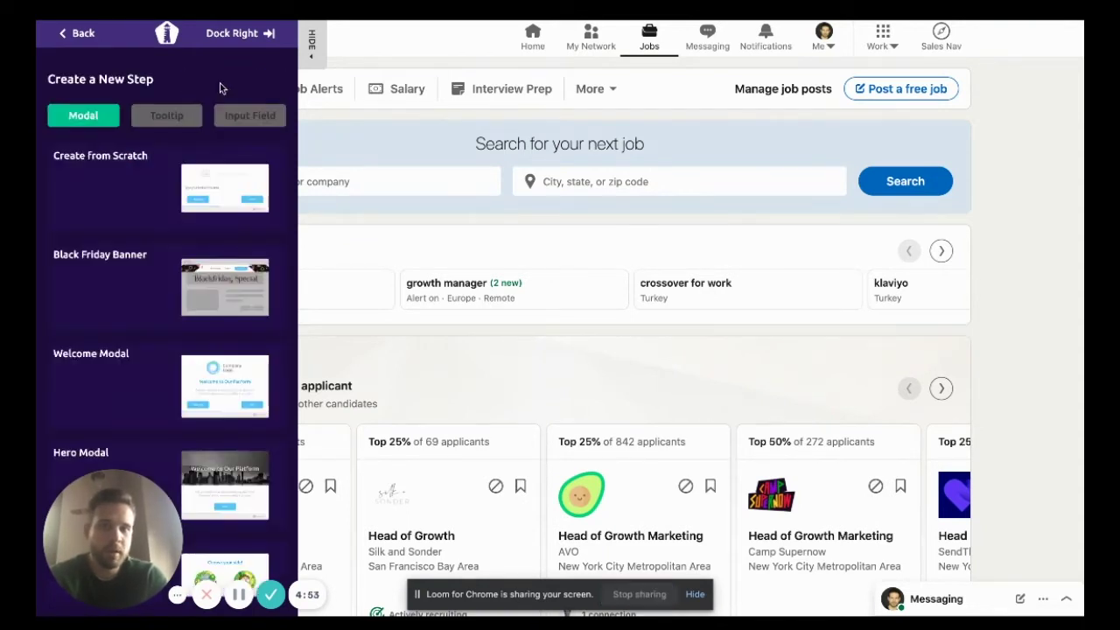
{"action": "left_click", "coordinate": [172, 116]}
{"action": "left_click", "coordinate": [158, 188]}
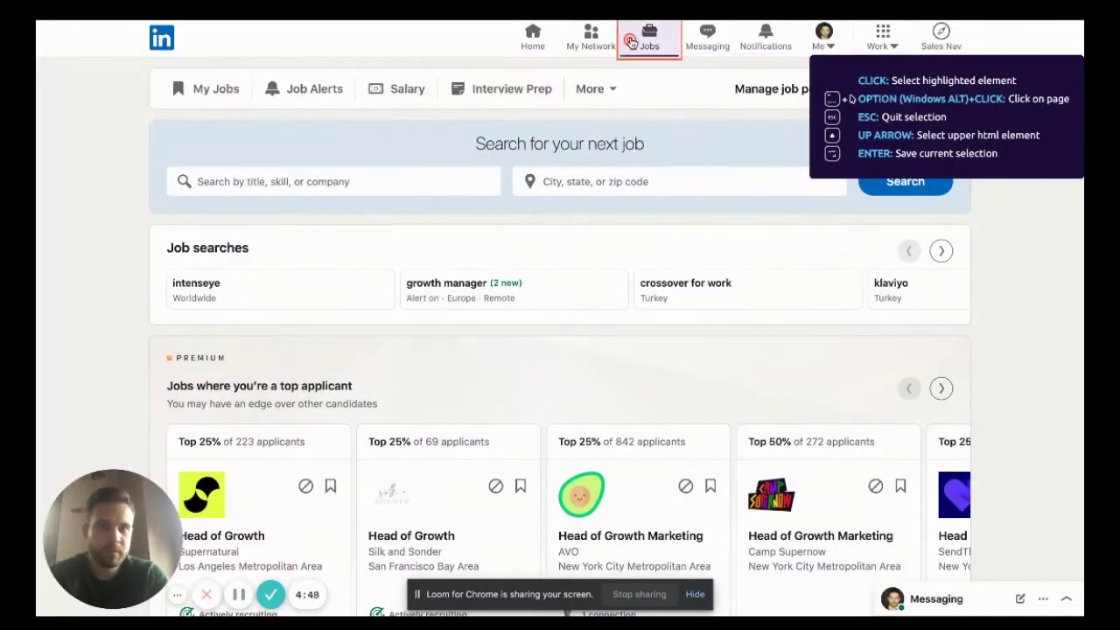
{"action": "left_click", "coordinate": [632, 37]}
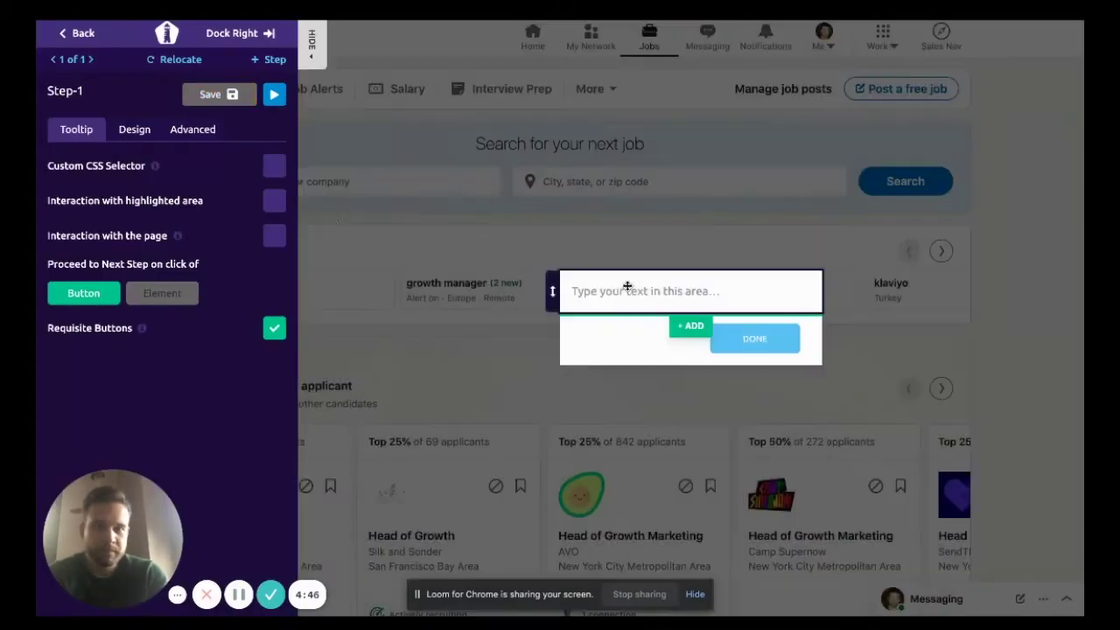
{"action": "left_click", "coordinate": [674, 300]}
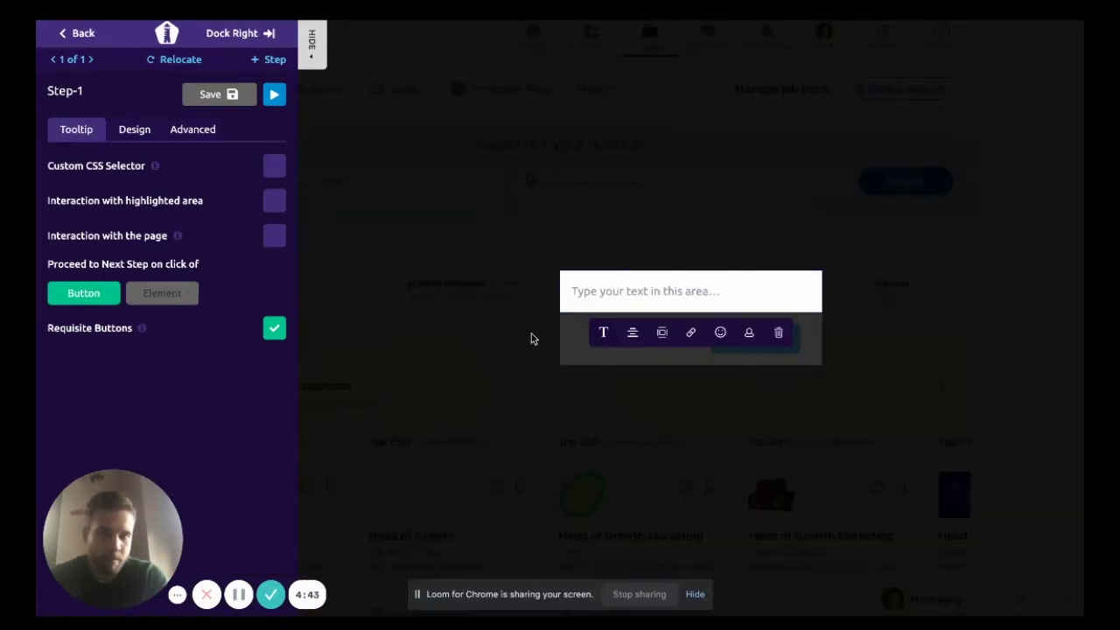
{"action": "type", "text": "c"}
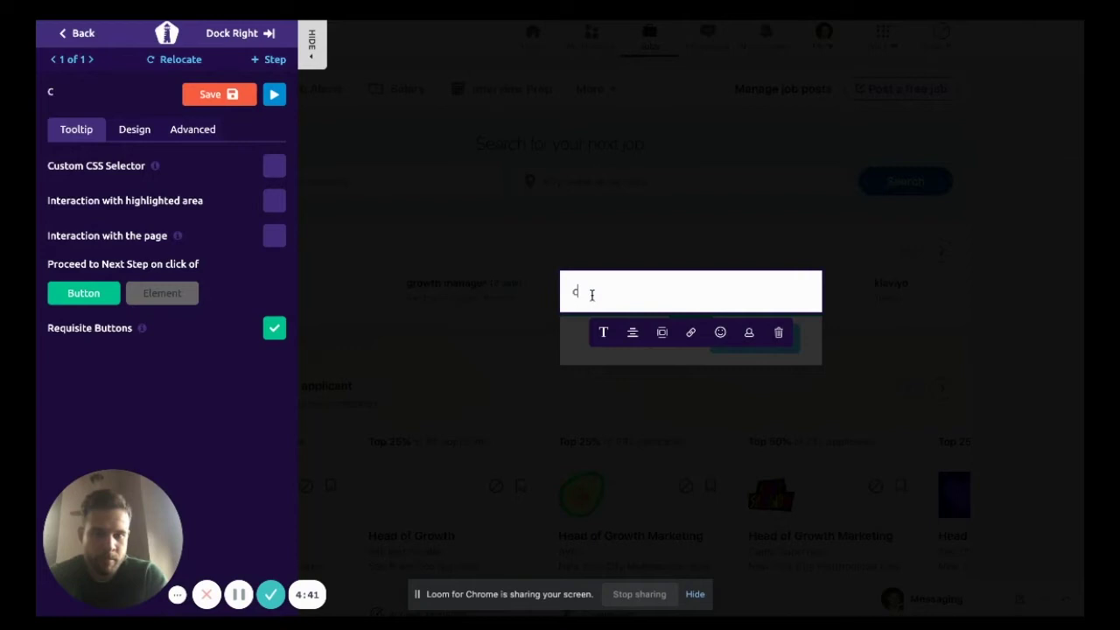
{"action": "type", "text": "lick here"}
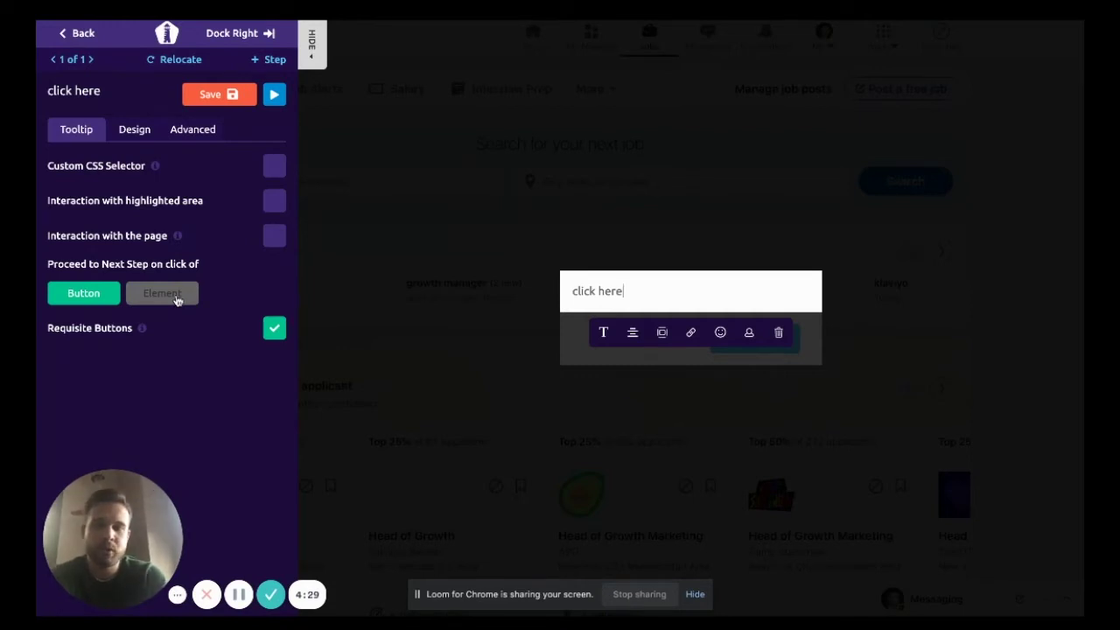
Step: Make the Jobs tooltip proceed on click of the element, enable interaction with the page, and save it
{"action": "left_click", "coordinate": [176, 297]}
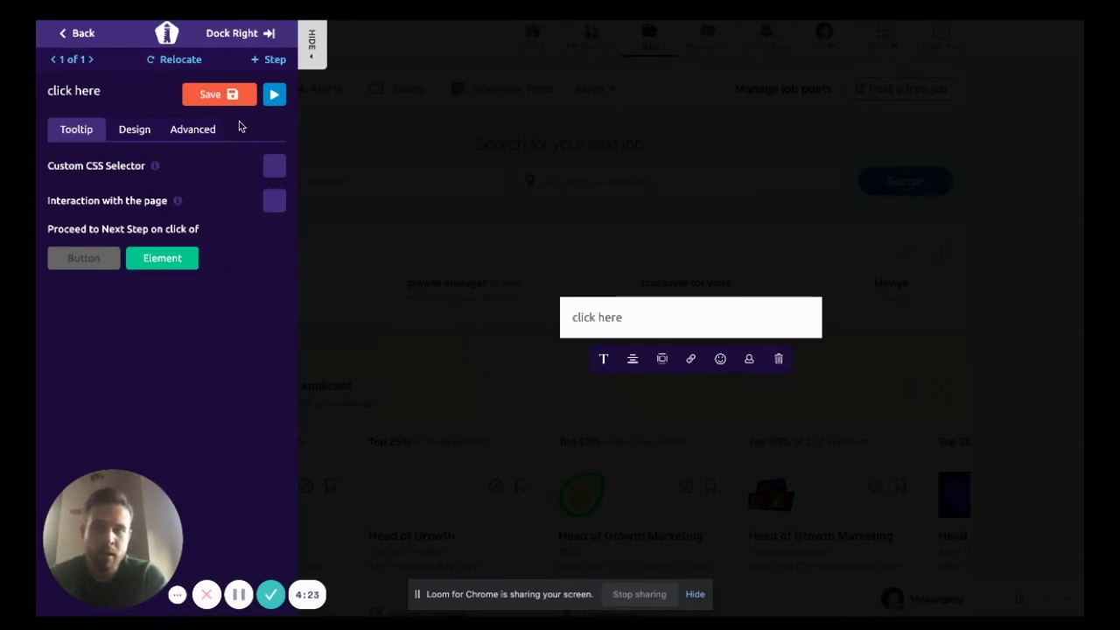
{"action": "left_click", "coordinate": [275, 203]}
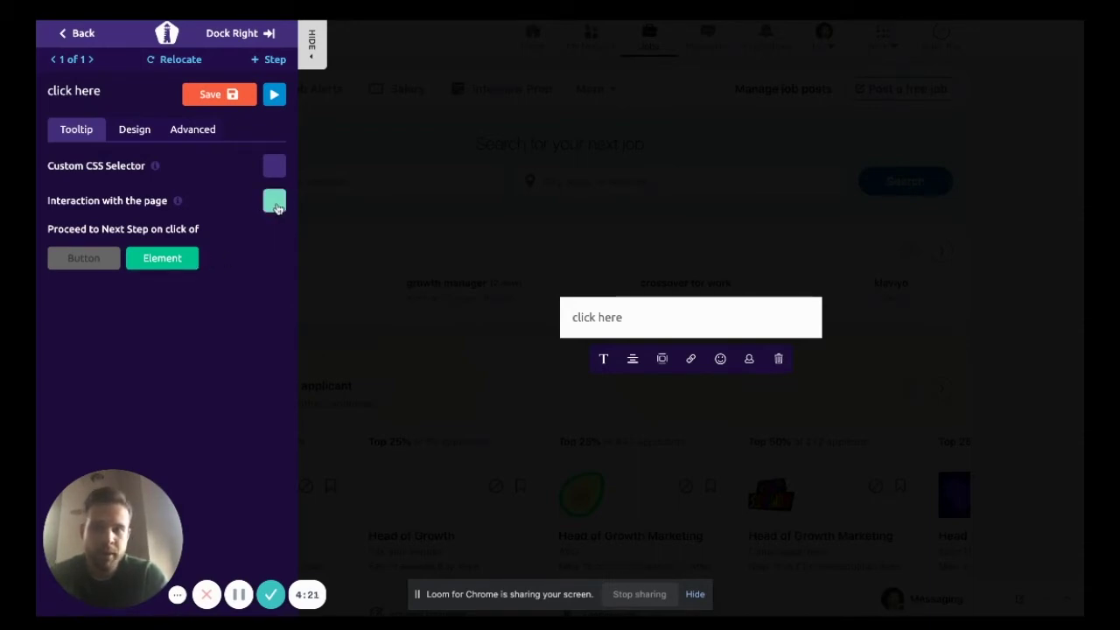
{"action": "left_click", "coordinate": [276, 204]}
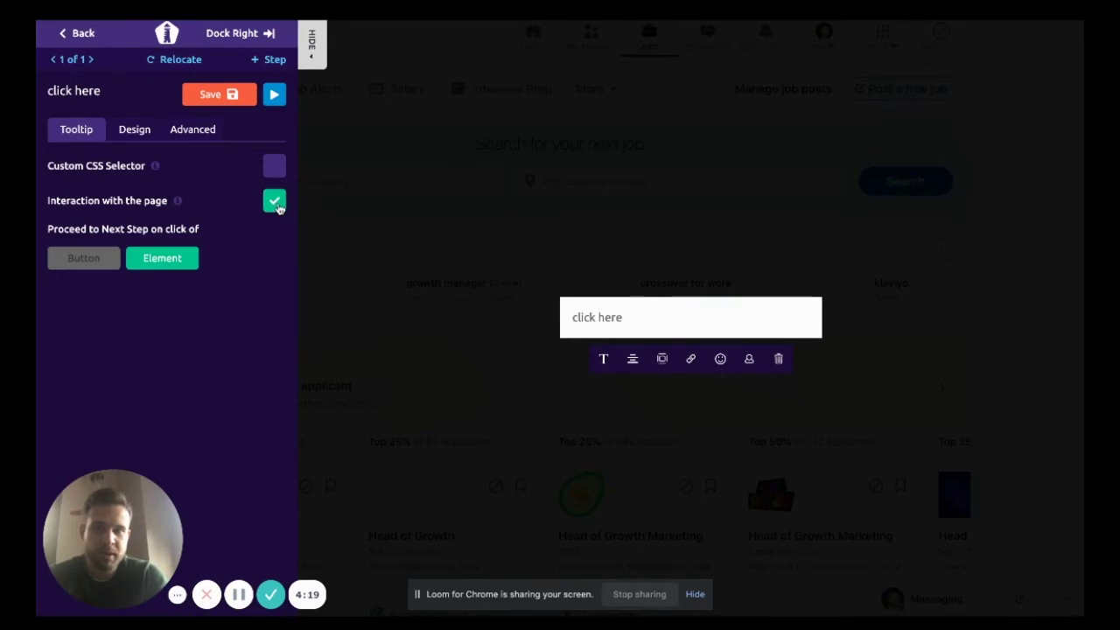
{"action": "left_click", "coordinate": [233, 105]}
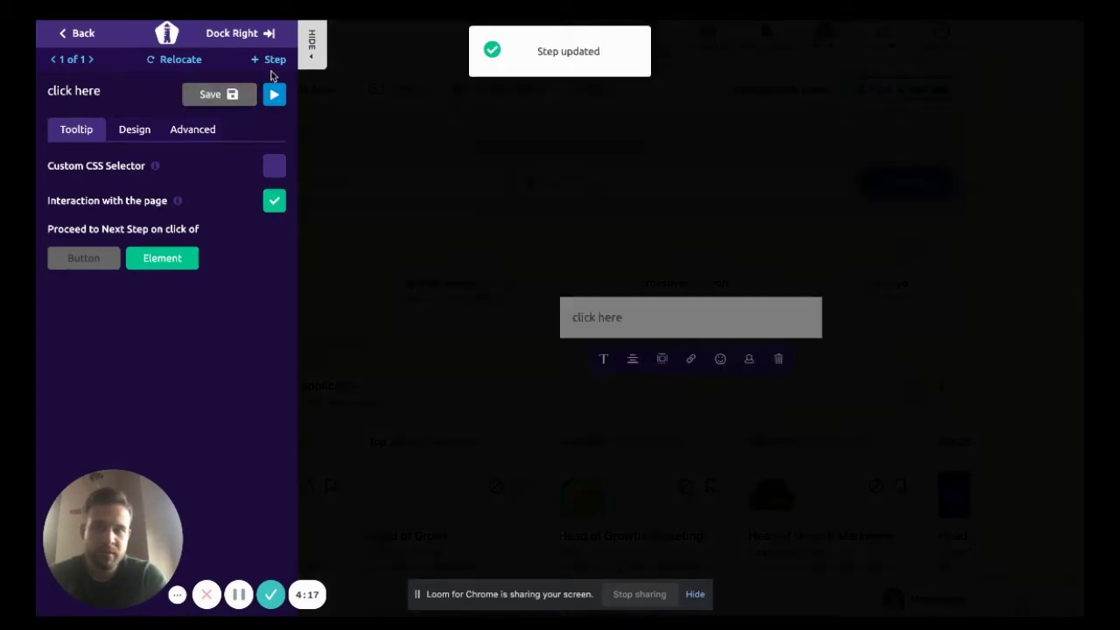
Step: Add a second from-scratch tooltip step on the "Post a free job" button with the text "click here"
{"action": "left_click", "coordinate": [273, 62]}
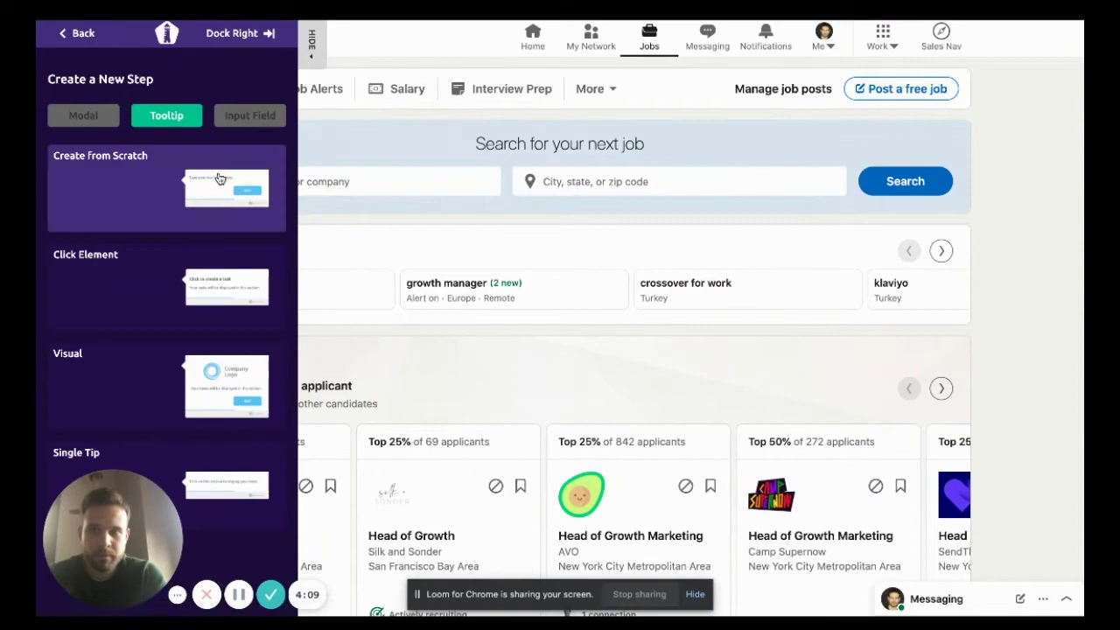
{"action": "left_click", "coordinate": [132, 188]}
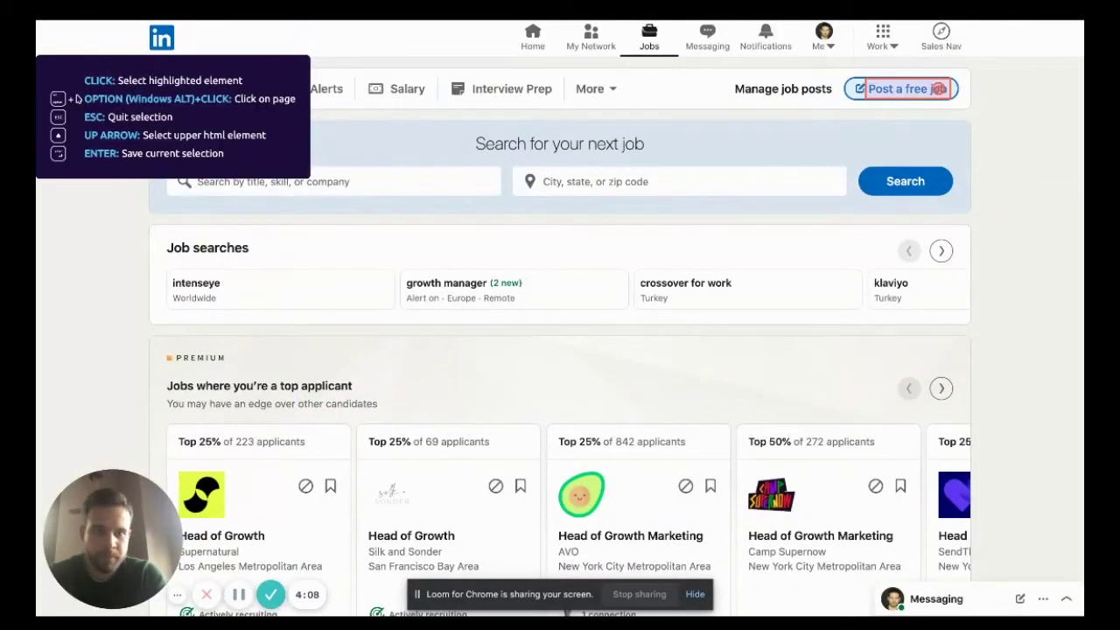
{"action": "left_click", "coordinate": [902, 82]}
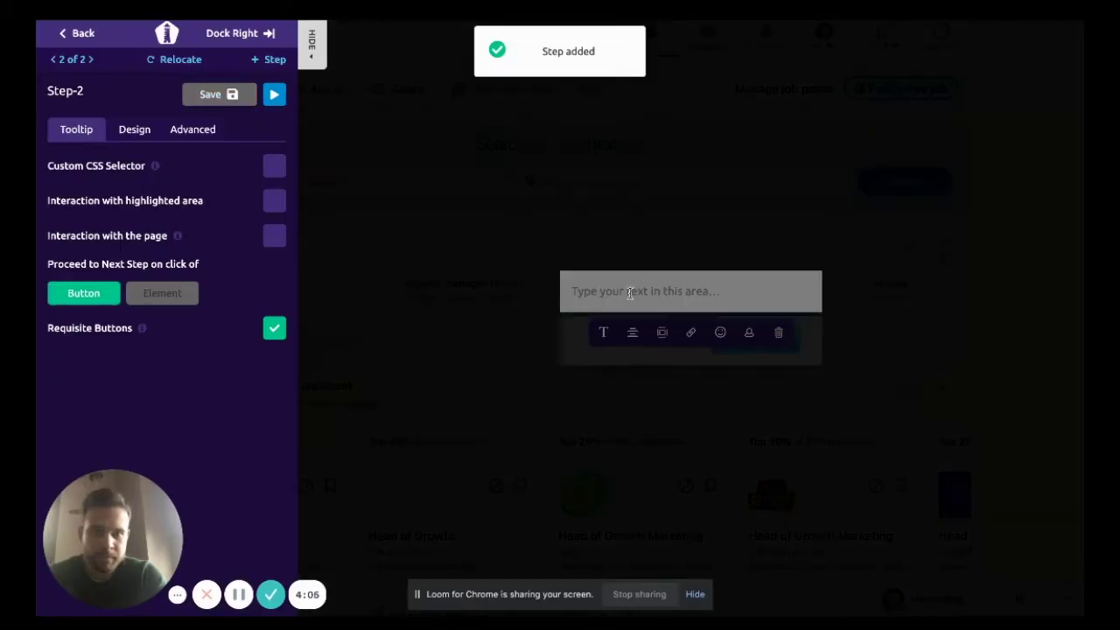
{"action": "left_click", "coordinate": [629, 293]}
{"action": "type", "text": "click"}
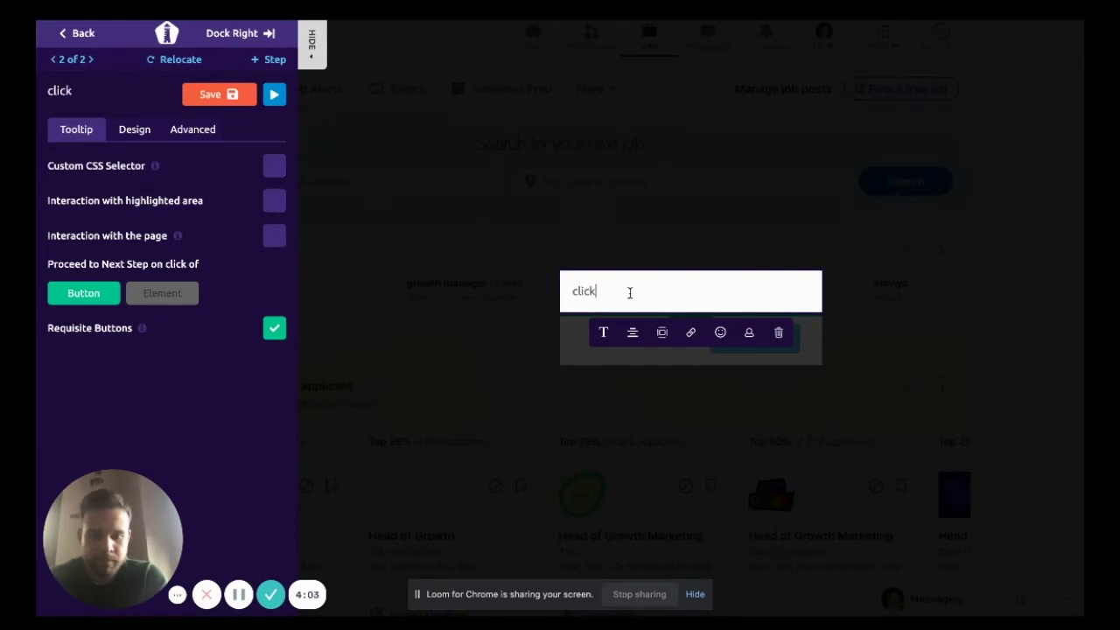
{"action": "type", "text": " here"}
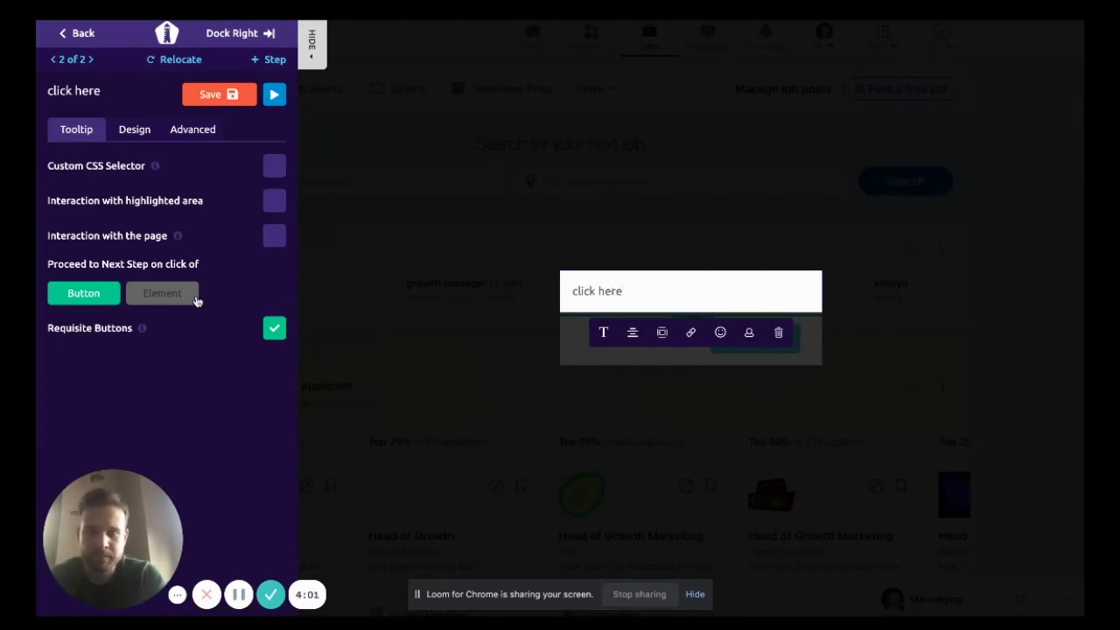
Step: Set the "Post a free job" tooltip to proceed on element click, allow interaction with the page, and save it
{"action": "left_click", "coordinate": [196, 296]}
{"action": "left_click", "coordinate": [274, 202]}
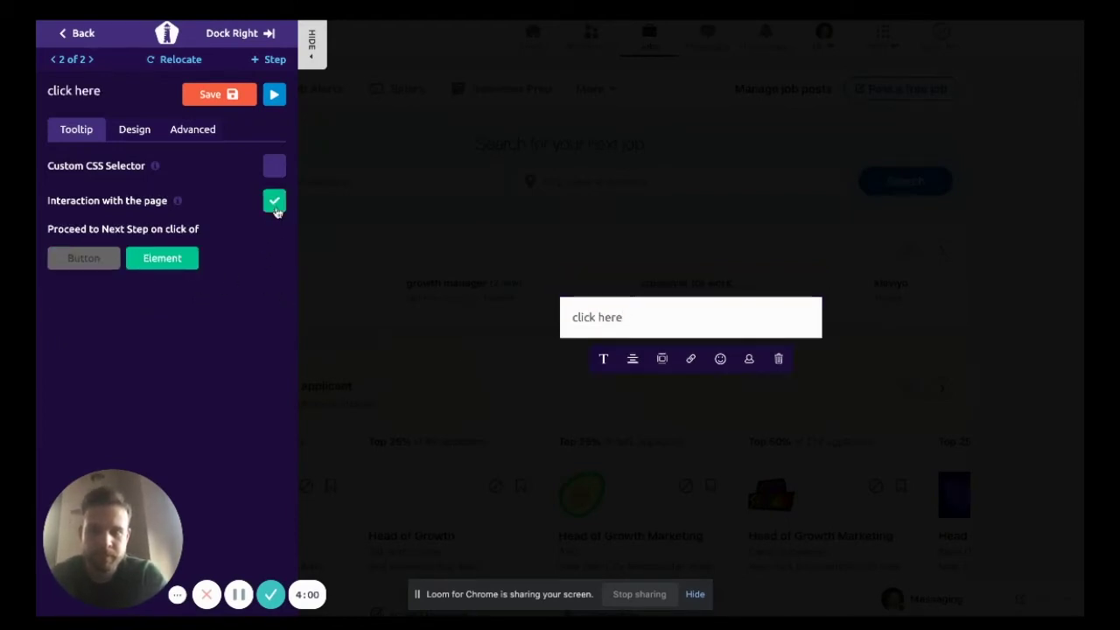
{"action": "left_click", "coordinate": [229, 102]}
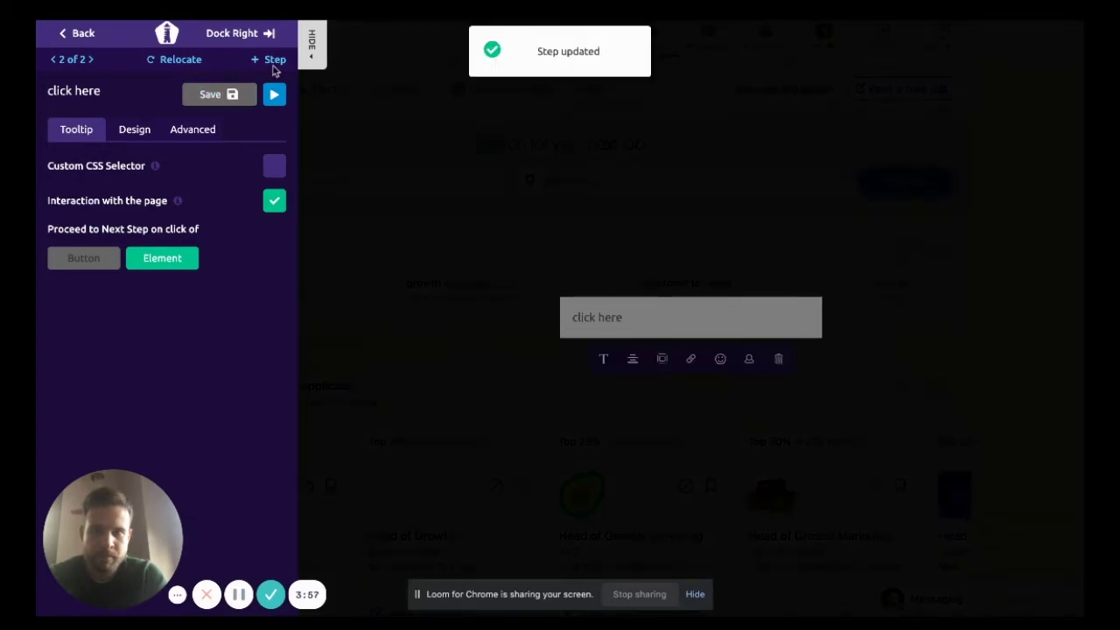
Step: Add a third from-scratch tooltip step on the job details form of the job-posting page, with the text "Fill the form"
{"action": "left_click", "coordinate": [270, 60]}
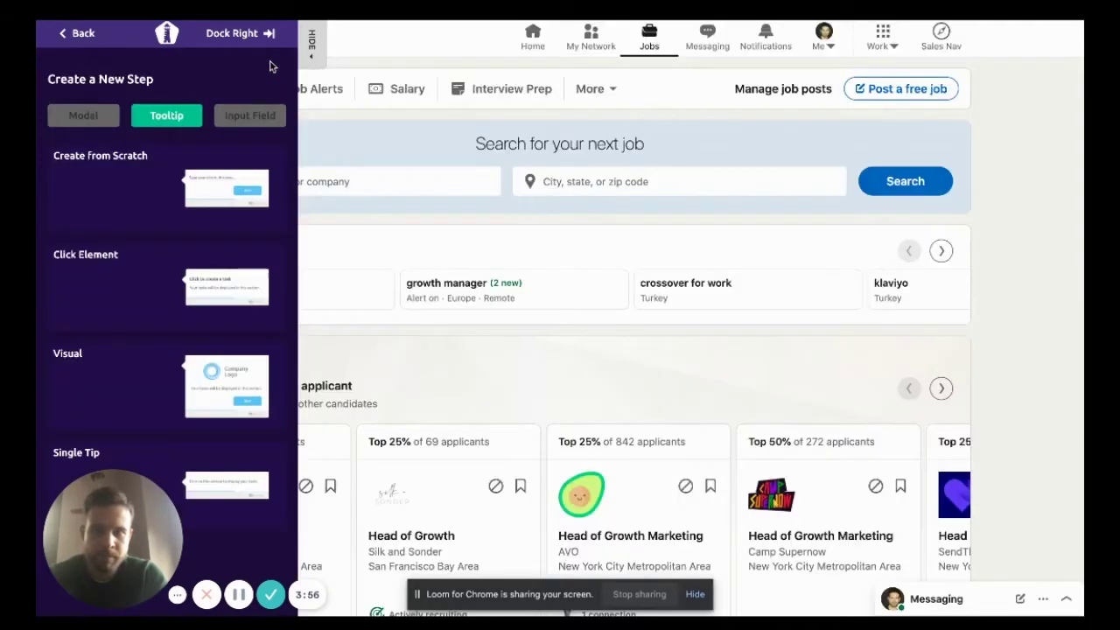
{"action": "left_click", "coordinate": [881, 96]}
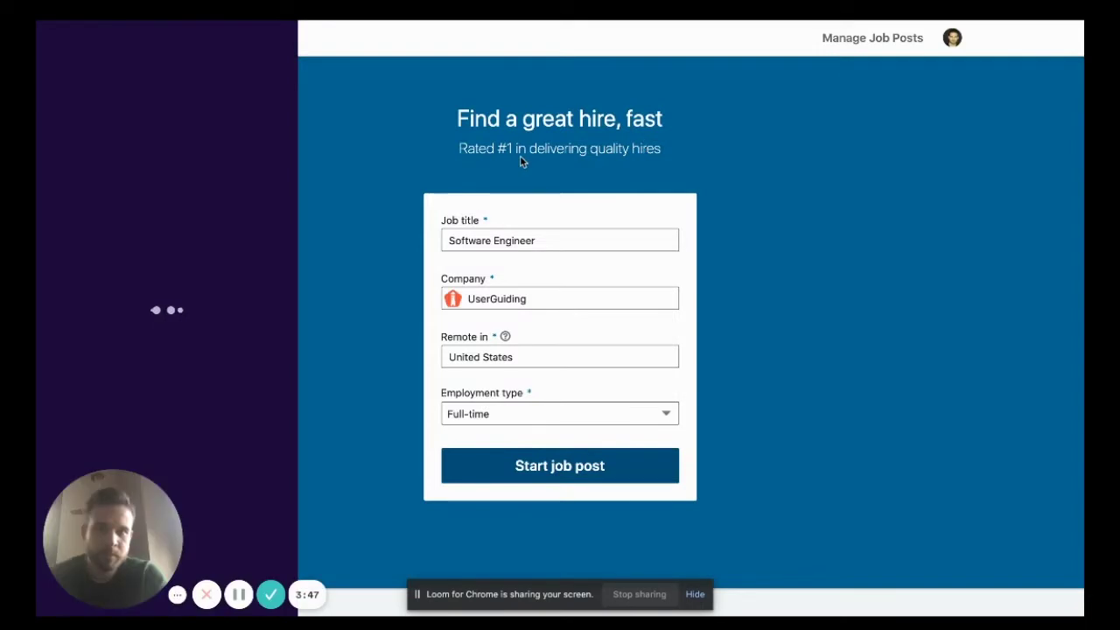
{"action": "left_click", "coordinate": [197, 112]}
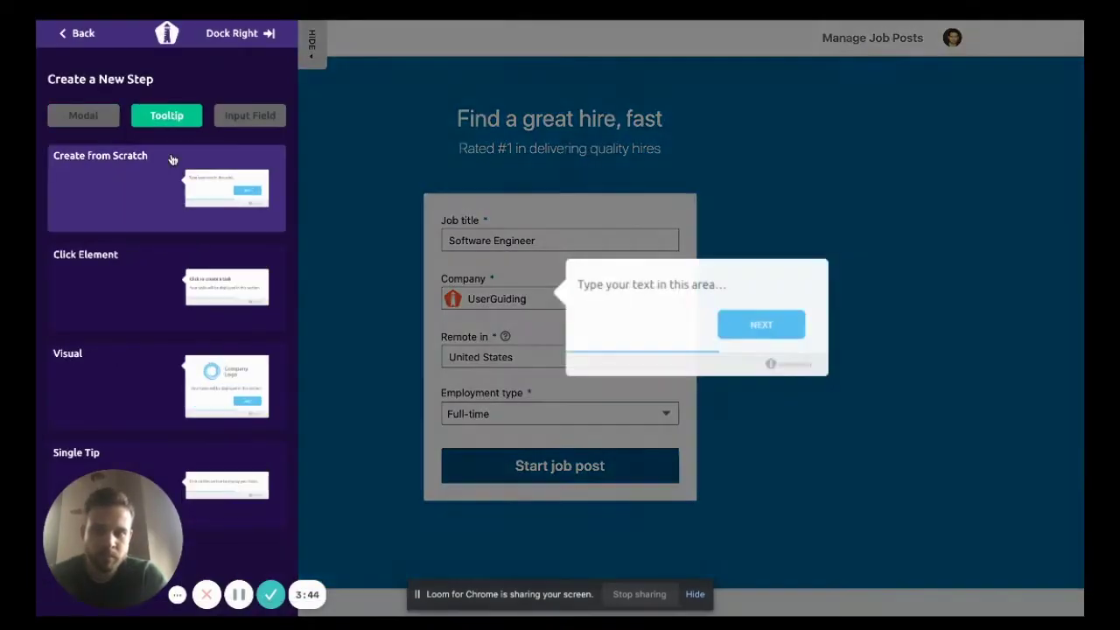
{"action": "left_click", "coordinate": [173, 156]}
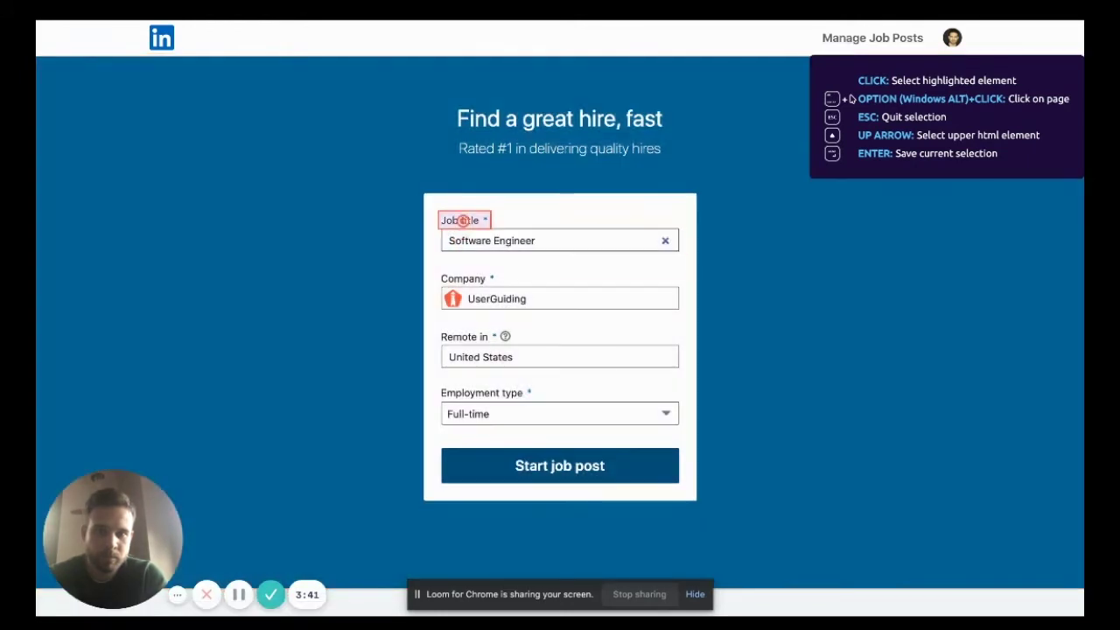
{"action": "left_click", "coordinate": [464, 206]}
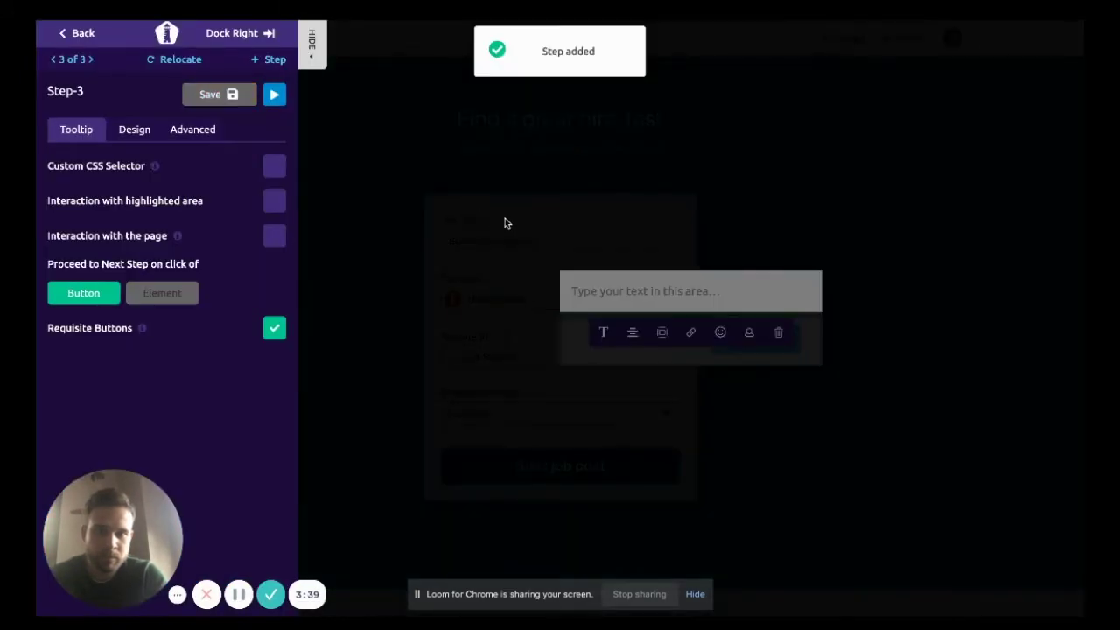
{"action": "type", "text": "Fi"}
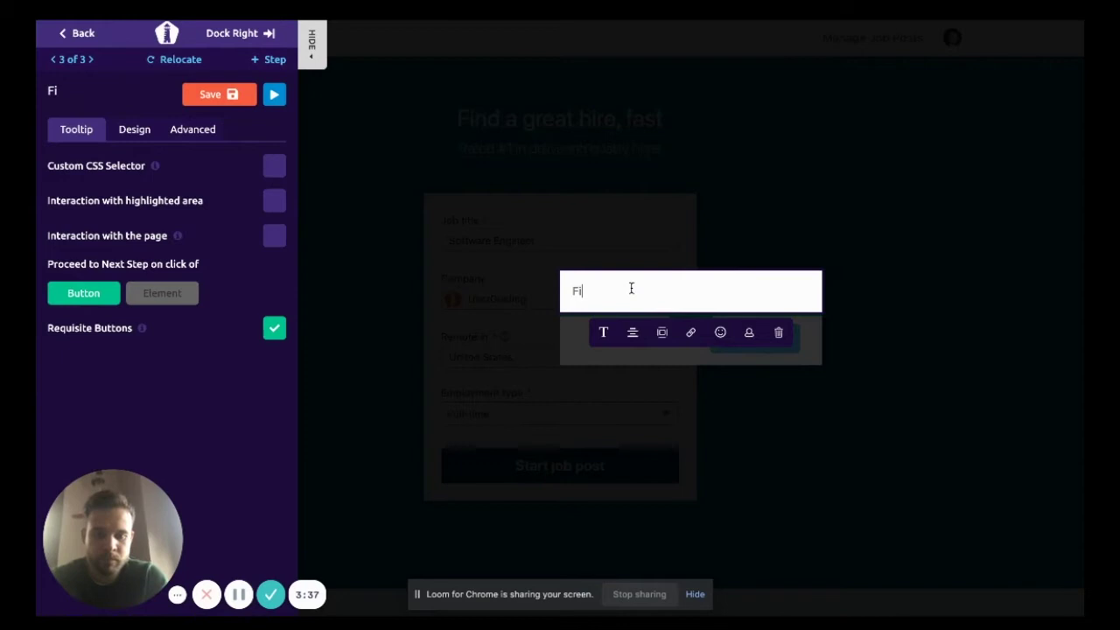
{"action": "type", "text": "ll the form"}
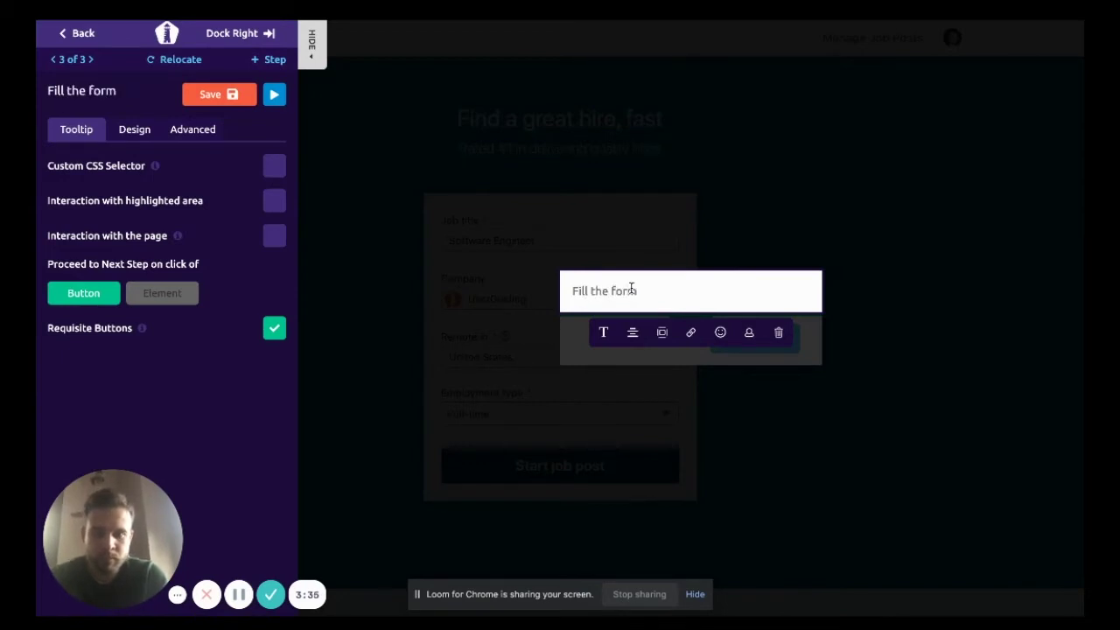
Step: Set the "Fill the form" tooltip to proceed on element click, enable interaction with the page, and save it
{"action": "left_click", "coordinate": [182, 300]}
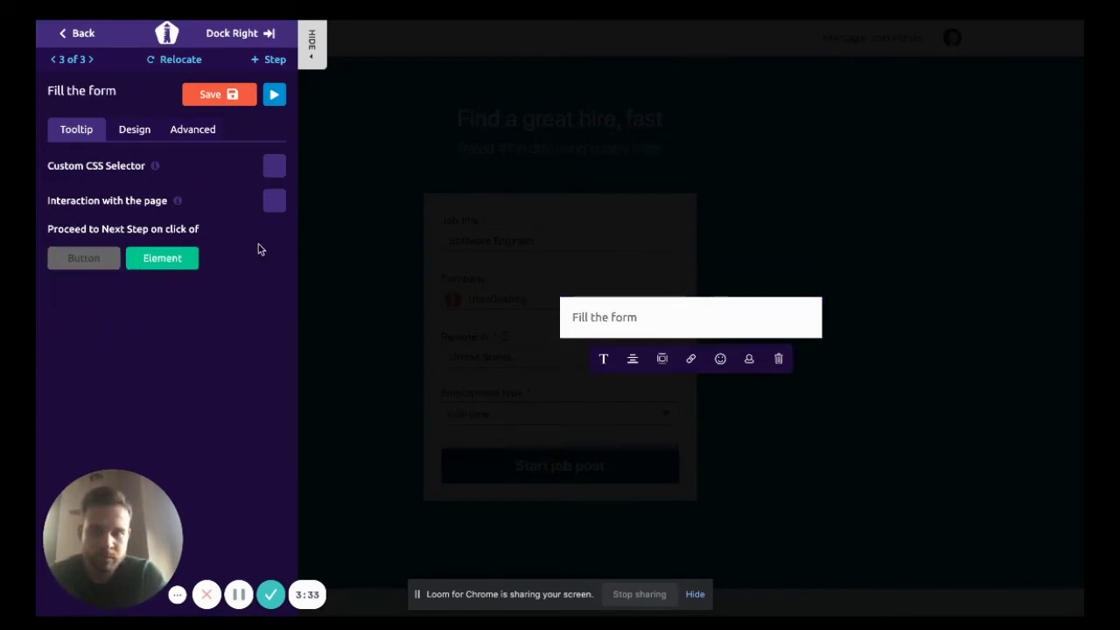
{"action": "left_click", "coordinate": [274, 202]}
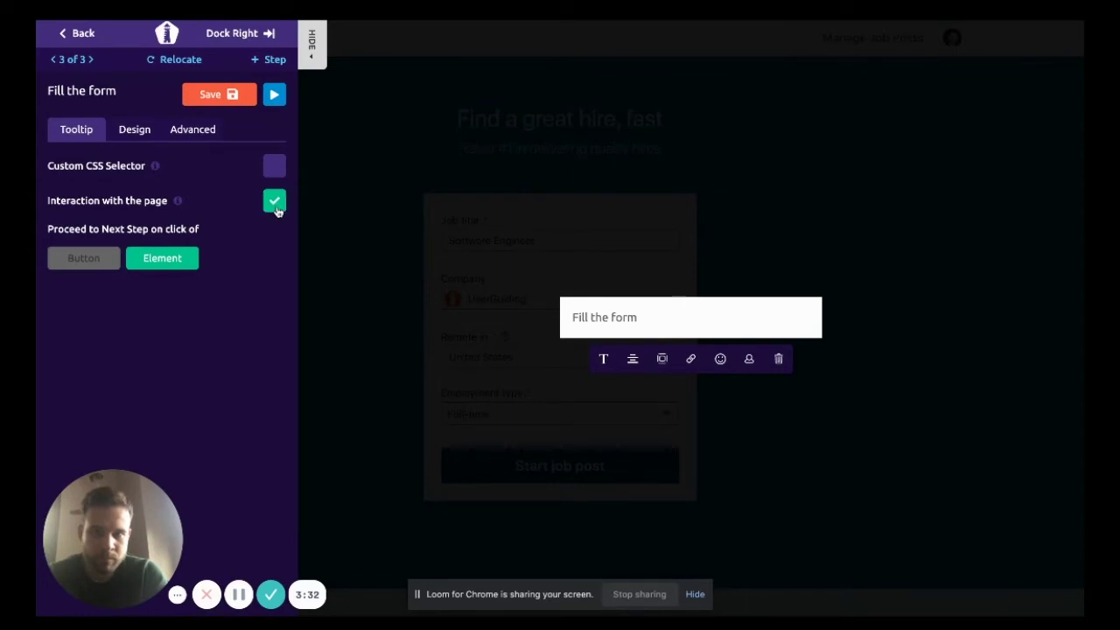
{"action": "left_click", "coordinate": [240, 102]}
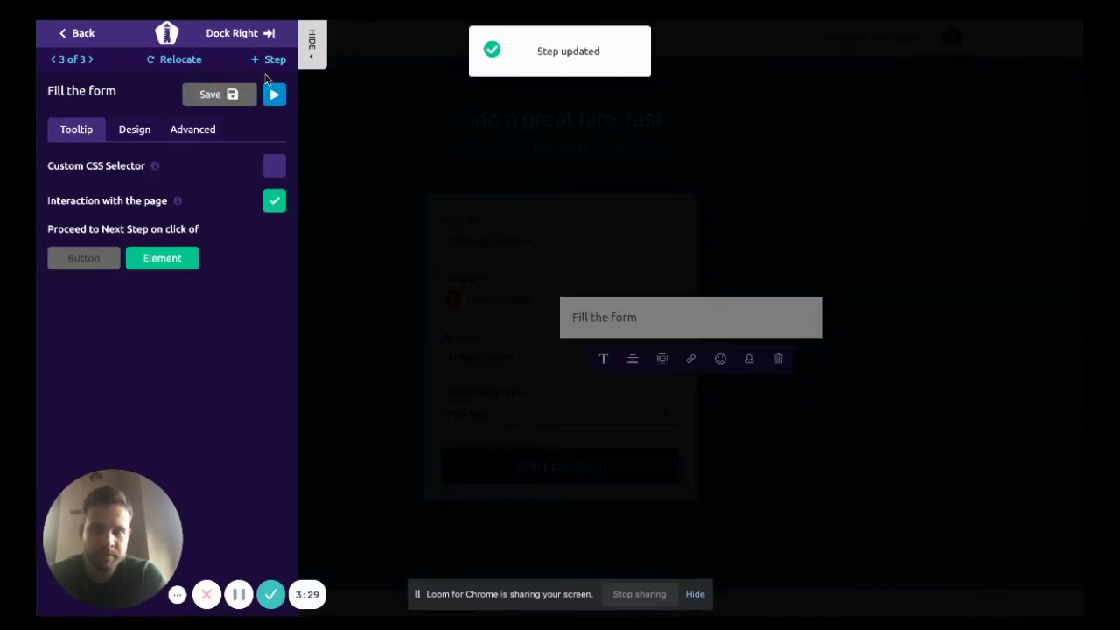
Step: Add a fourth from-scratch tooltip step on the "Start job post" button with the text "Click here once you are done"
{"action": "left_click", "coordinate": [274, 61]}
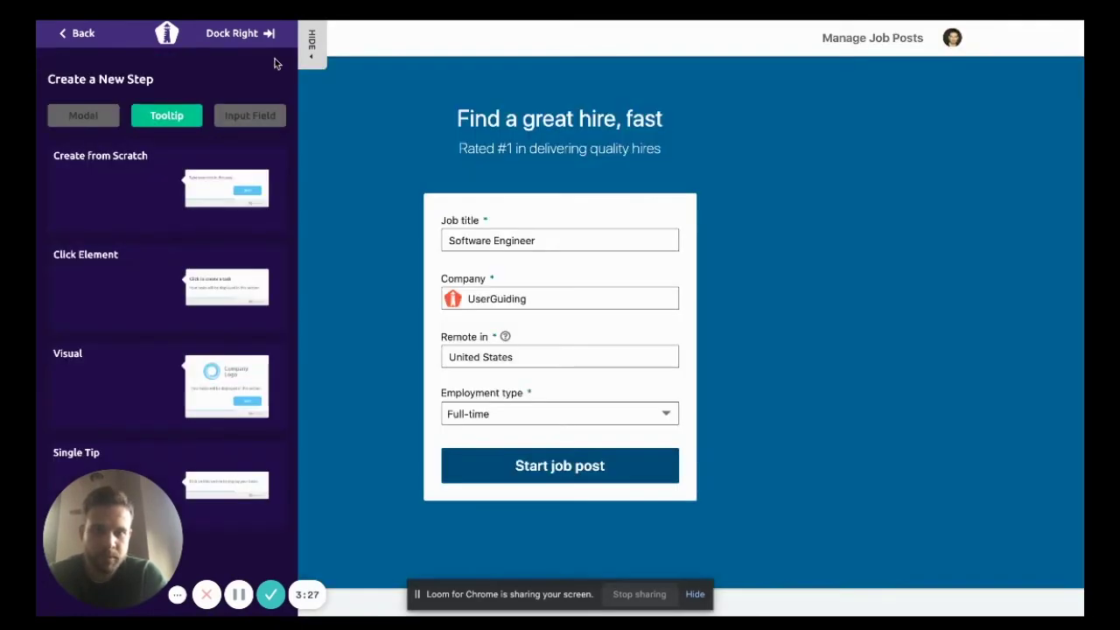
{"action": "left_click", "coordinate": [217, 203]}
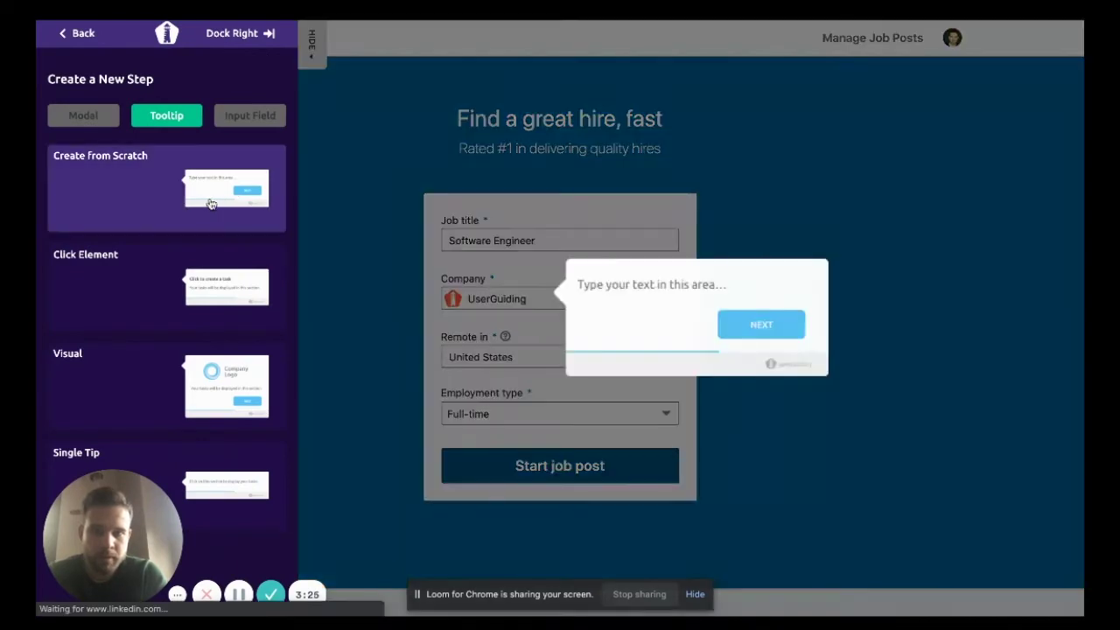
{"action": "left_click", "coordinate": [177, 202]}
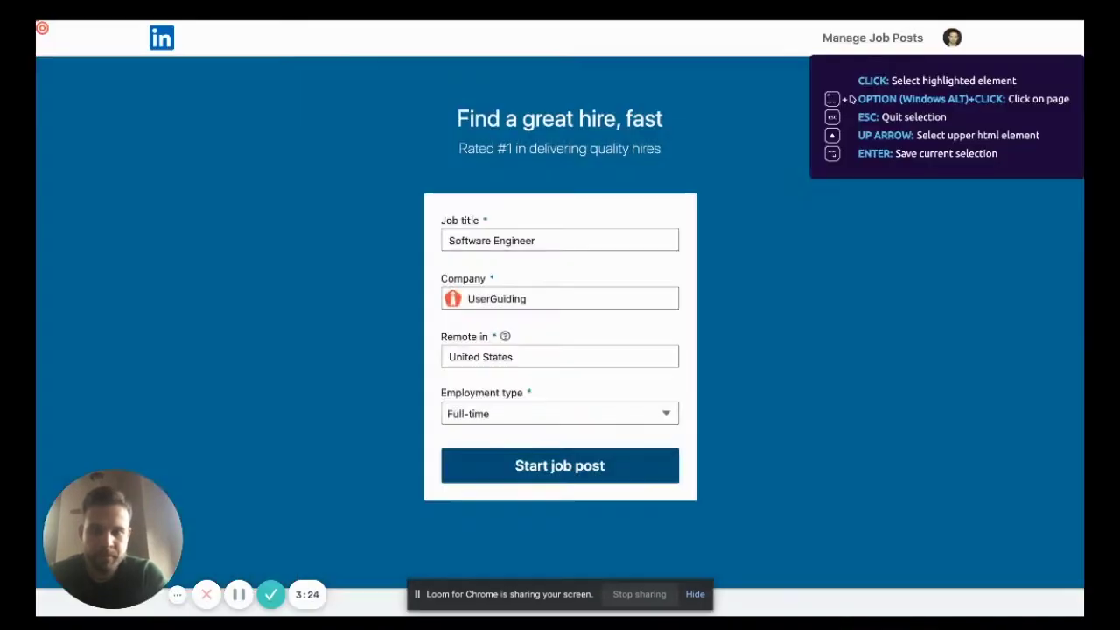
{"action": "left_click", "coordinate": [528, 464]}
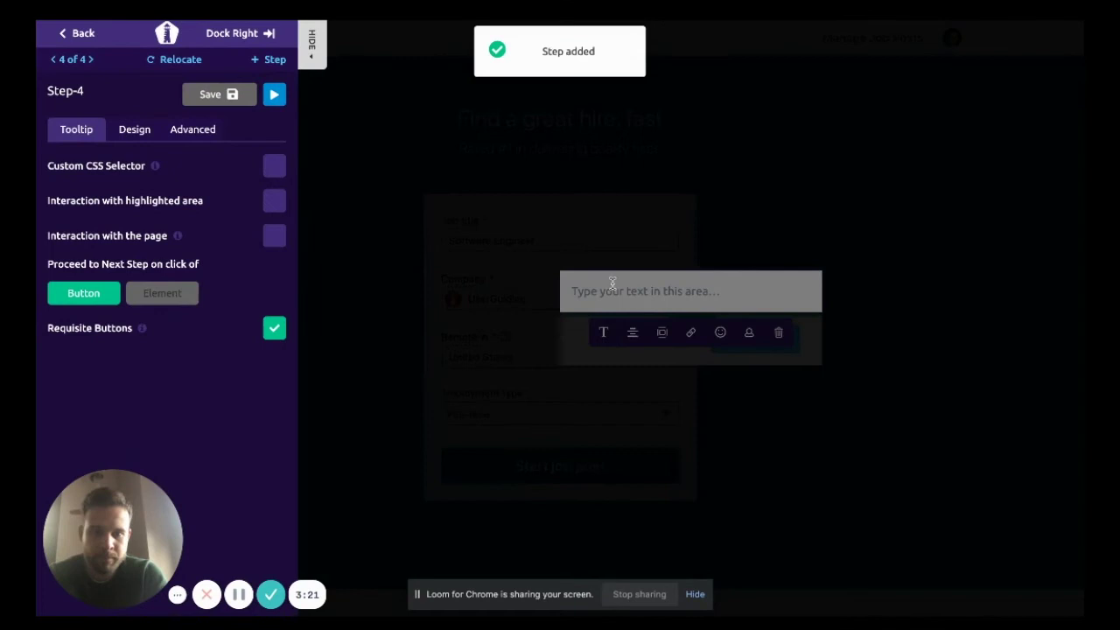
{"action": "type", "text": "Click "}
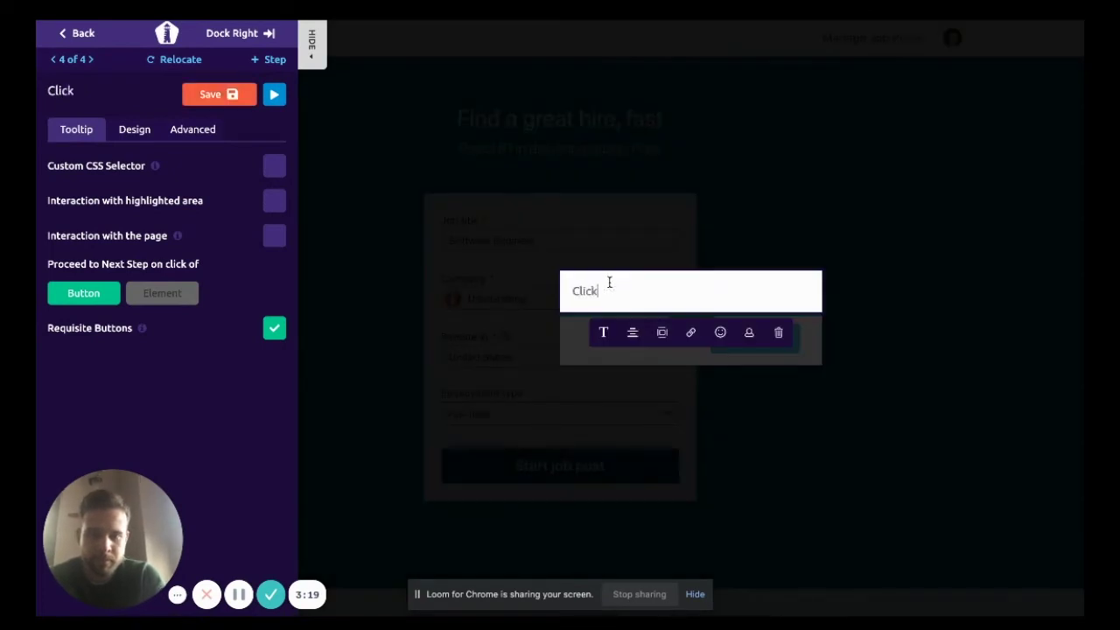
{"action": "type", "text": "here once you are done"}
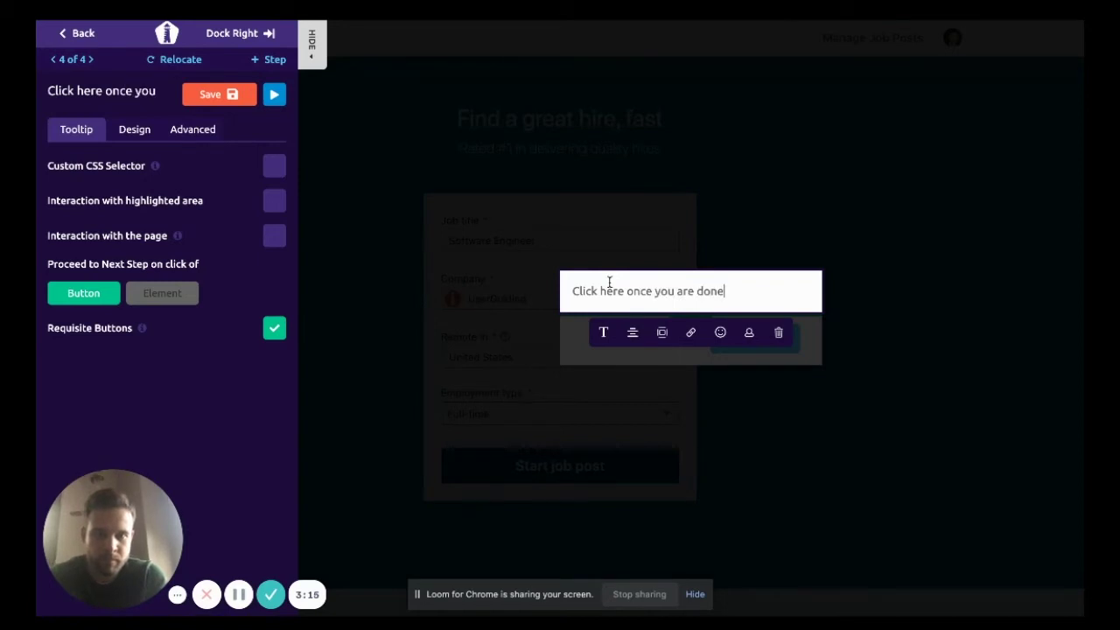
Step: Set the "Start job post" tooltip to proceed on element click, enable interaction with the page, and save it
{"action": "left_click", "coordinate": [188, 297]}
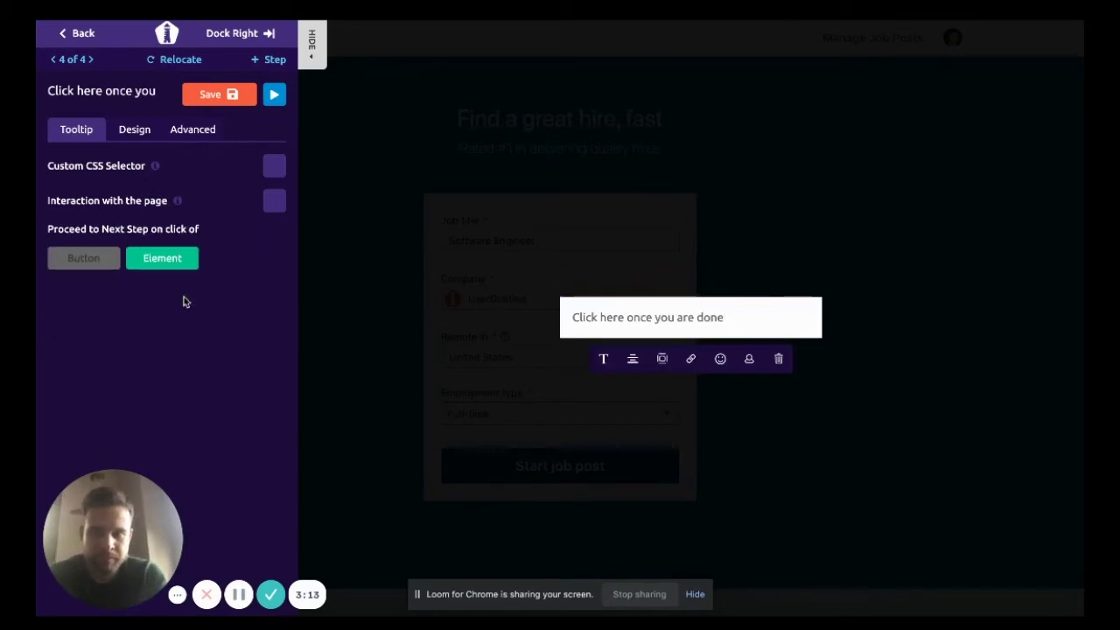
{"action": "left_click", "coordinate": [274, 200]}
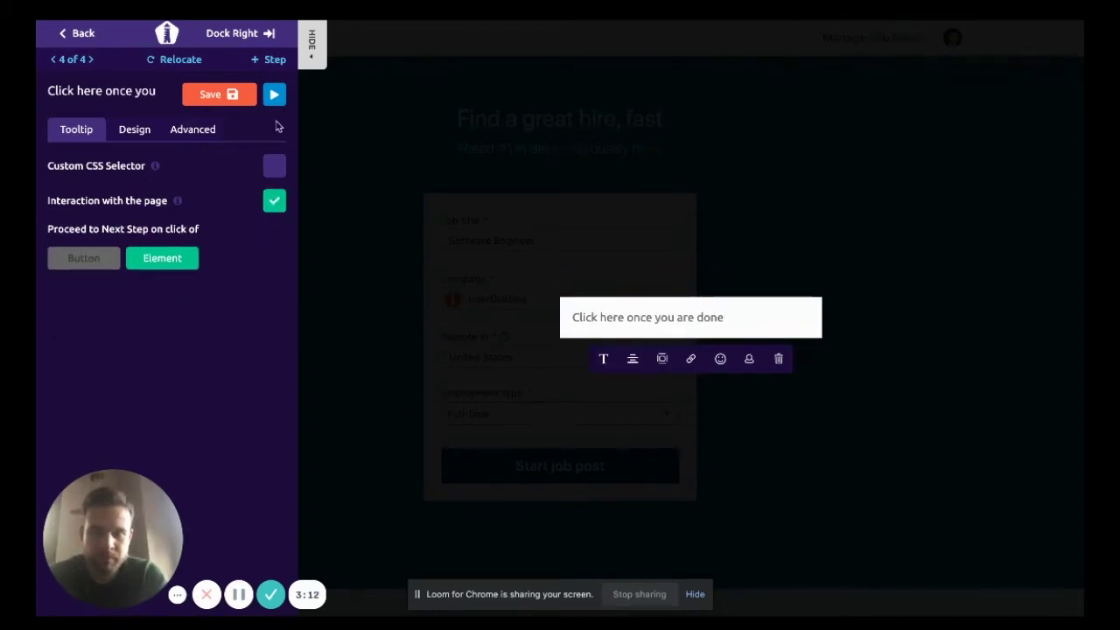
{"action": "left_click", "coordinate": [219, 95]}
Step: Begin a fifth step, advance the job posting to the Job Details page, and dock the step builder on the right
{"action": "left_click", "coordinate": [272, 61]}
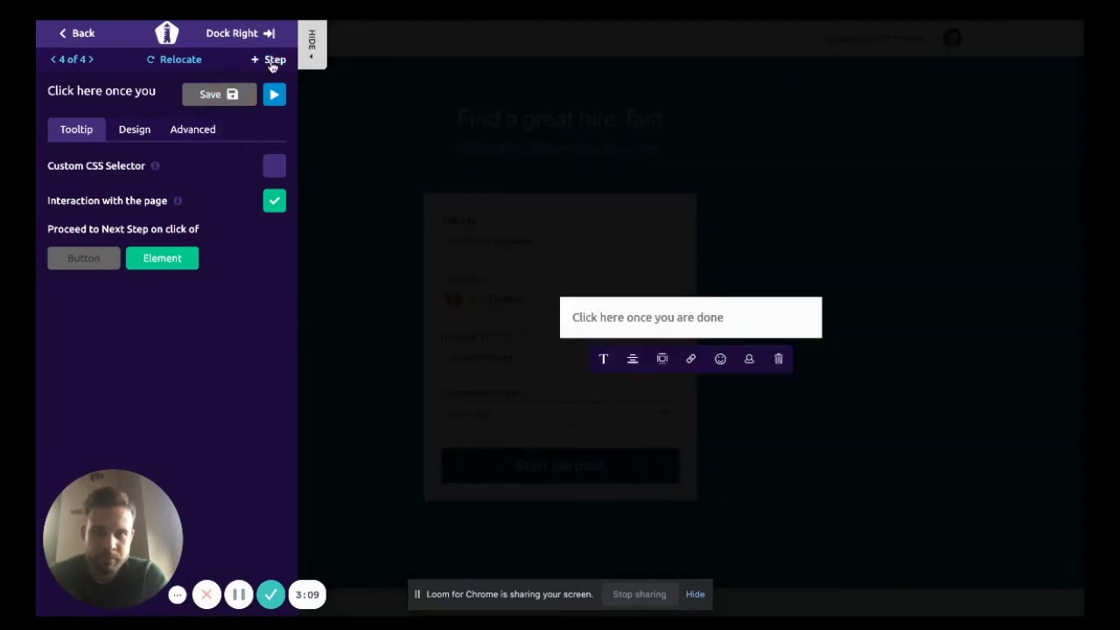
{"action": "left_click", "coordinate": [537, 460]}
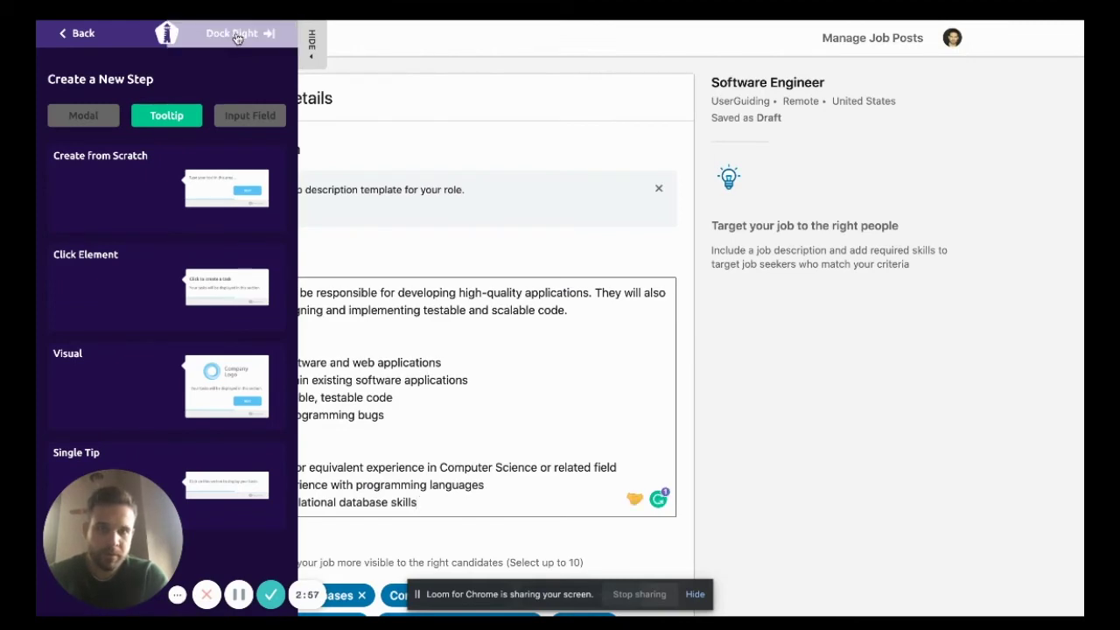
{"action": "left_click", "coordinate": [235, 34]}
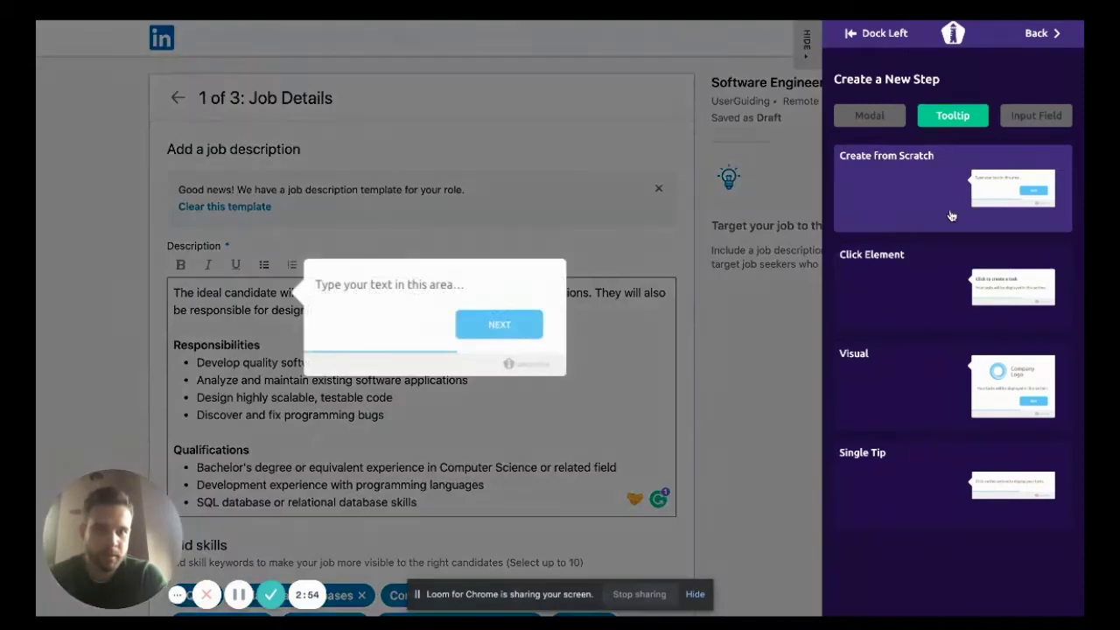
Step: Add a from-scratch tooltip on the job description form of the Job Details page and start editing its text
{"action": "left_click", "coordinate": [928, 184]}
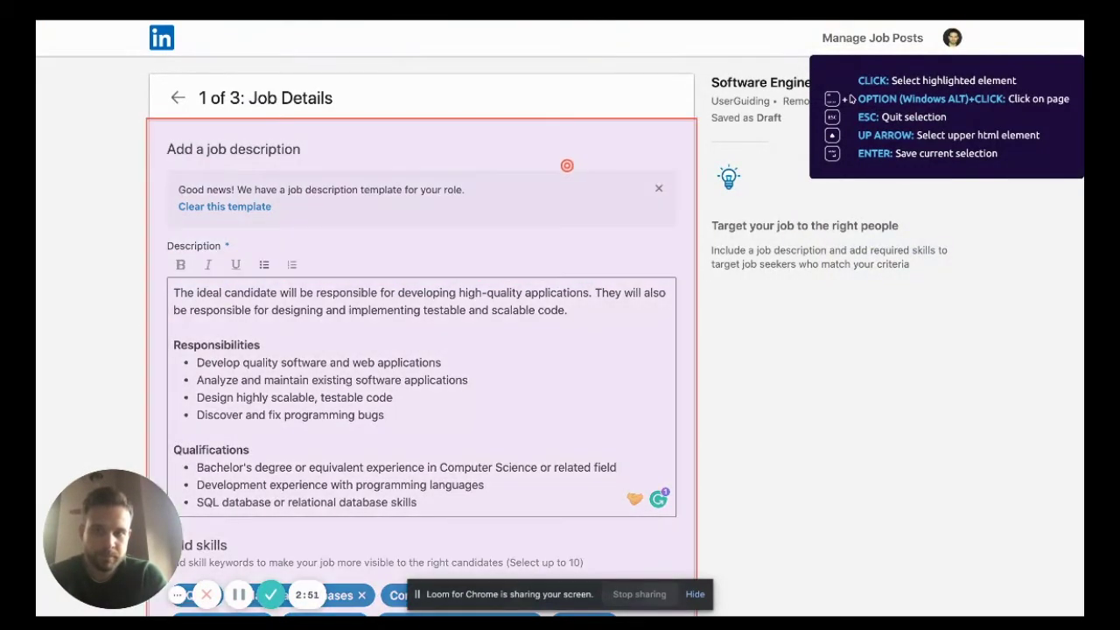
{"action": "left_click", "coordinate": [567, 165]}
{"action": "left_click", "coordinate": [408, 288]}
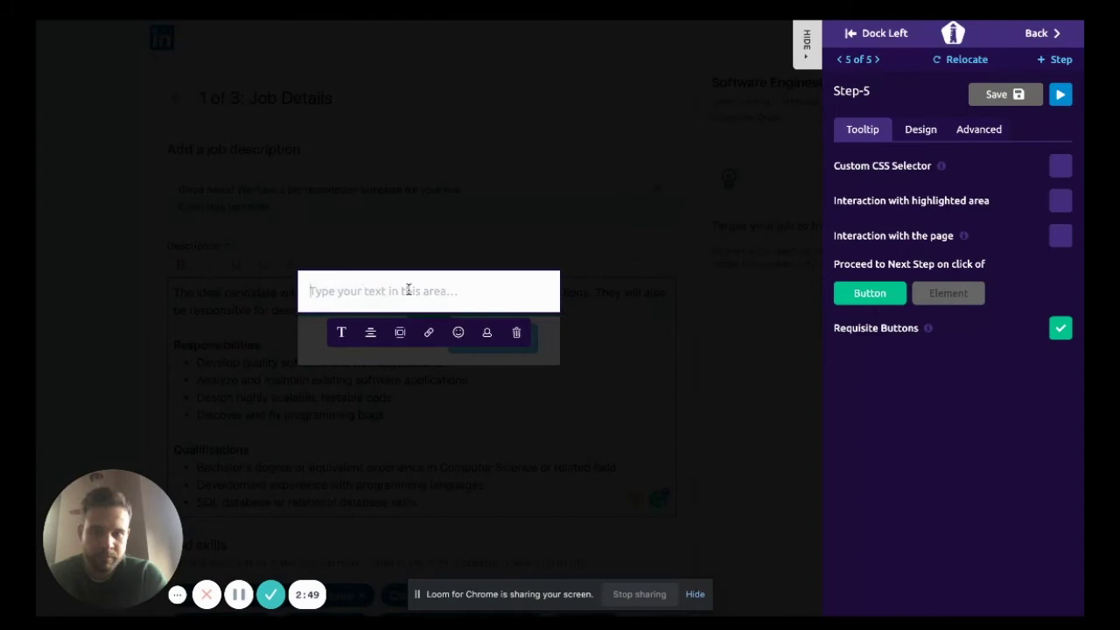
{"action": "type", "text": "fILL THE FORM"}
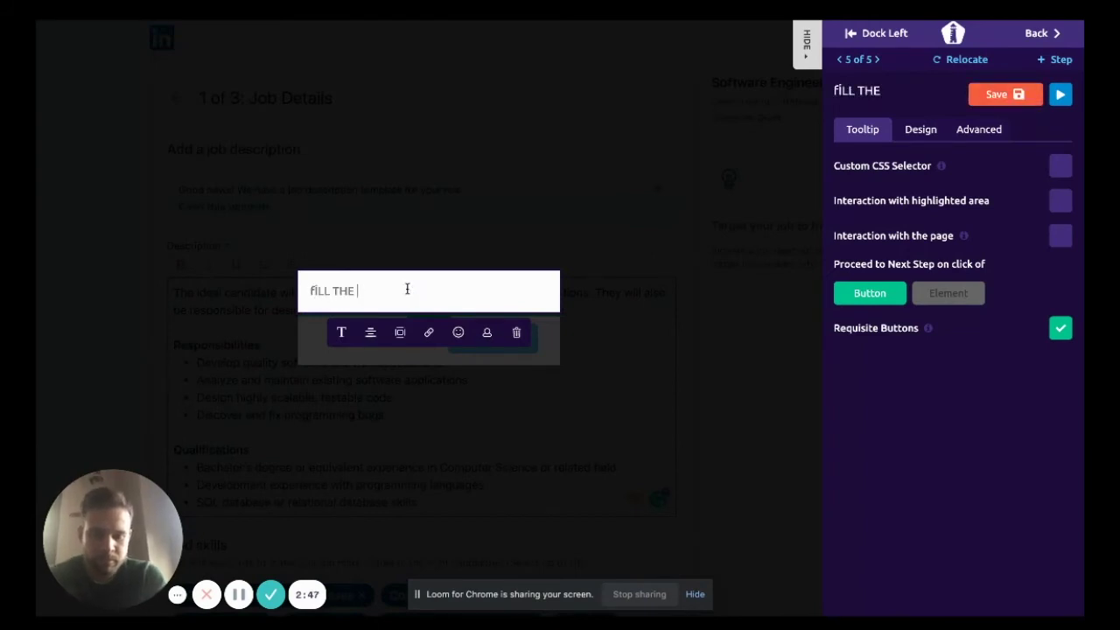
{"action": "key", "text": "BackSpace"}
{"action": "key", "text": "BackSpace"}
{"action": "key", "text": "BackSpace"}
{"action": "key", "text": "BackSpace"}
{"action": "key", "text": "BackSpace"}
{"action": "key", "text": "BackSpace"}
{"action": "key", "text": "BackSpace"}
{"action": "key", "text": "BackSpace"}
{"action": "key", "text": "BackSpace"}
{"action": "key", "text": "BackSpace"}
{"action": "key", "text": "BackSpace"}
{"action": "key", "text": "BackSpace"}
{"action": "key", "text": "BackSpace"}
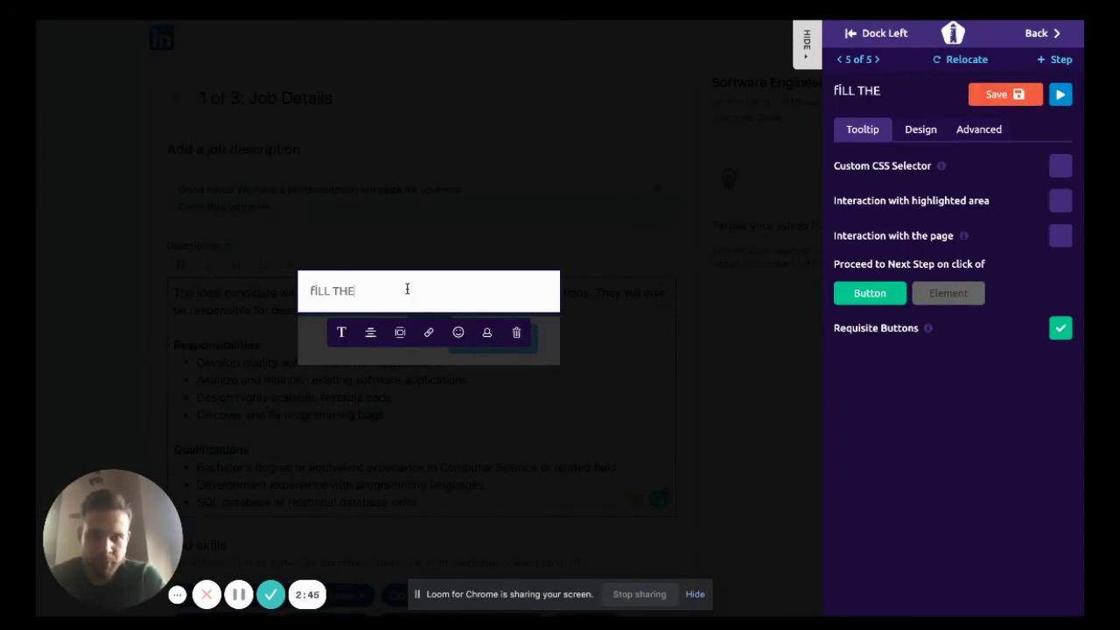
Step: Enter "Fill the form" as the tooltip text and save it with proceeding on element click and page interaction enabled
{"action": "type", "text": "Fill"}
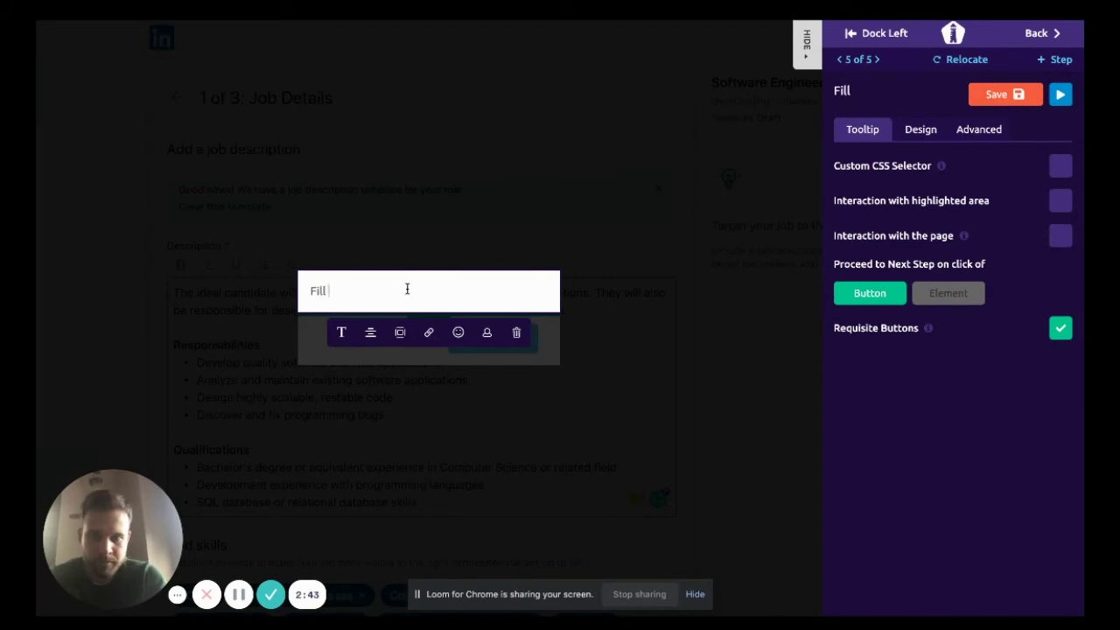
{"action": "type", "text": " the form"}
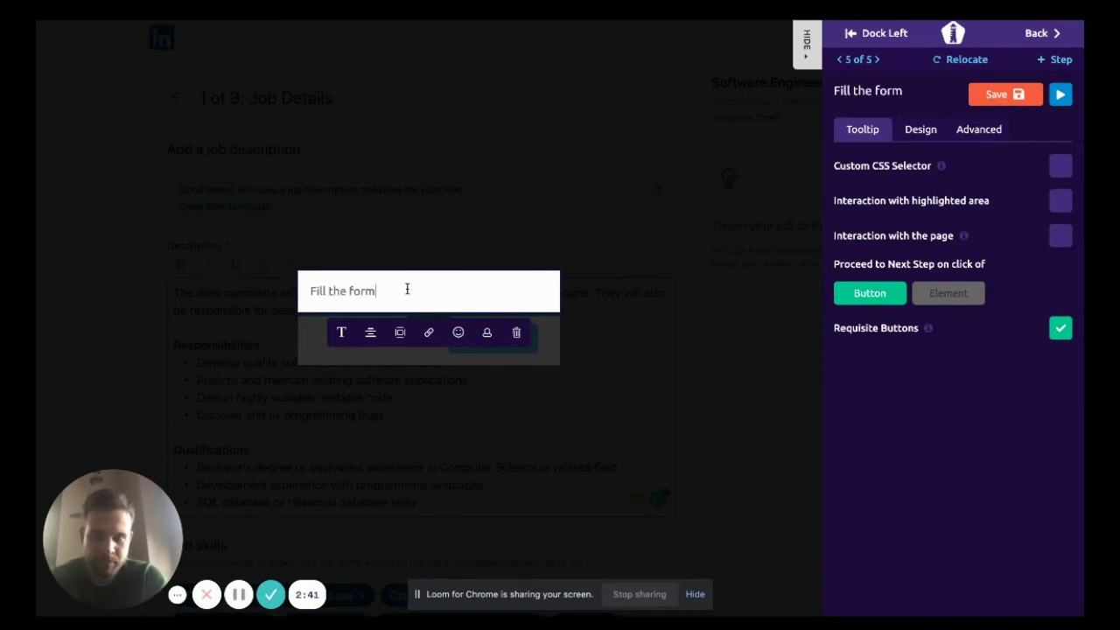
{"action": "left_click", "coordinate": [942, 295]}
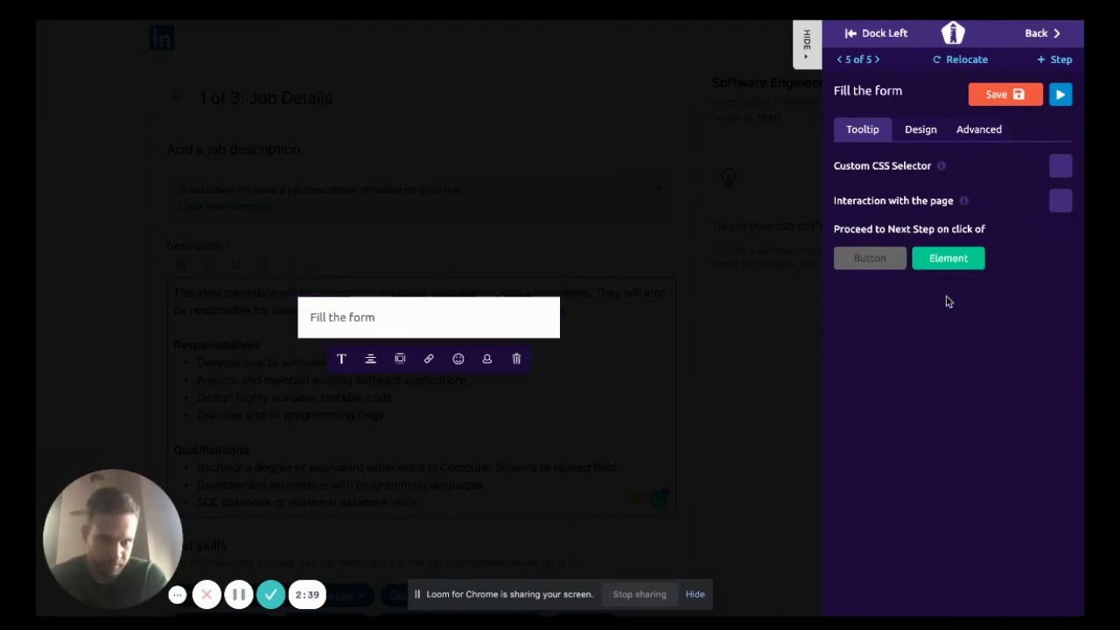
{"action": "left_click", "coordinate": [1063, 203]}
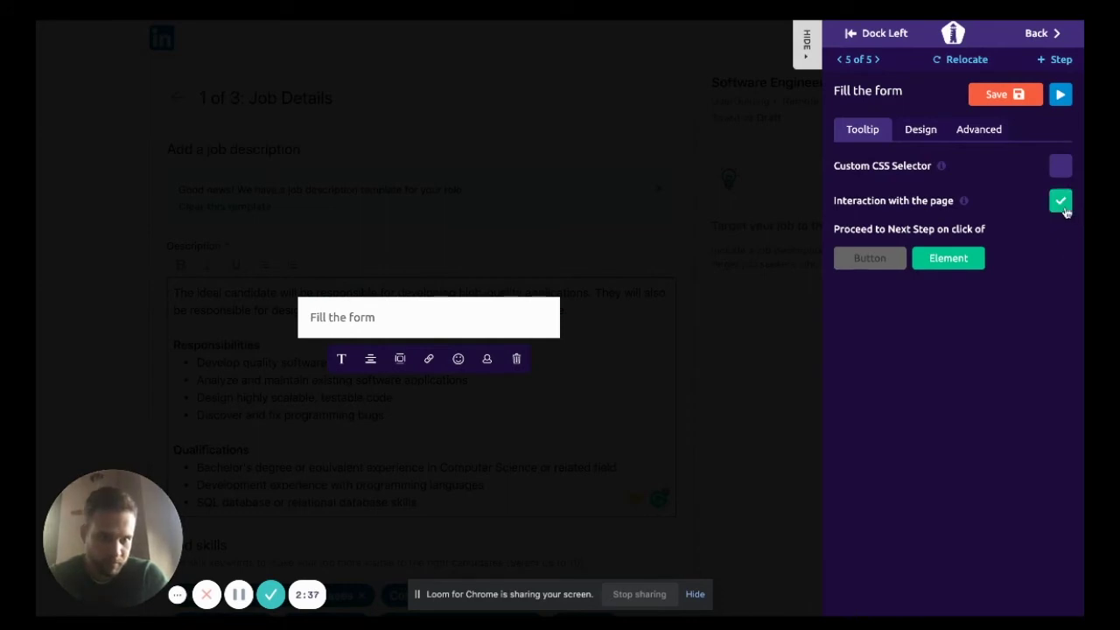
{"action": "left_click", "coordinate": [1006, 94]}
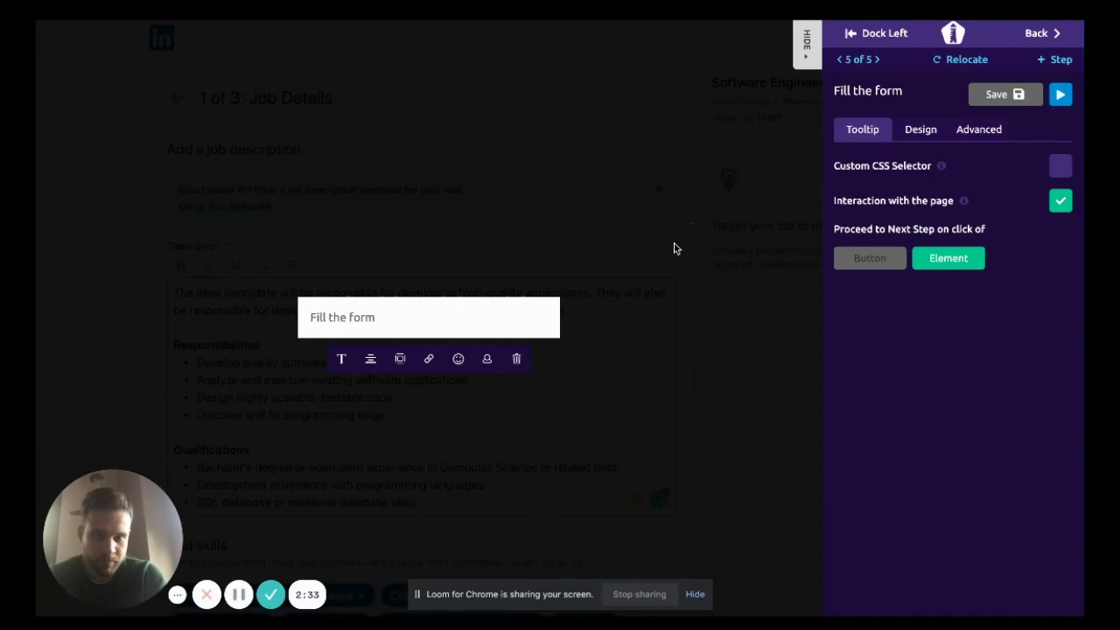
Step: Add a sixth from-scratch tooltip step on the Job Details page's "Continue" button with the text "Click here once you are done"
{"action": "scroll", "coordinate": [674, 248], "scroll_direction": "down", "scroll_amount": 3}
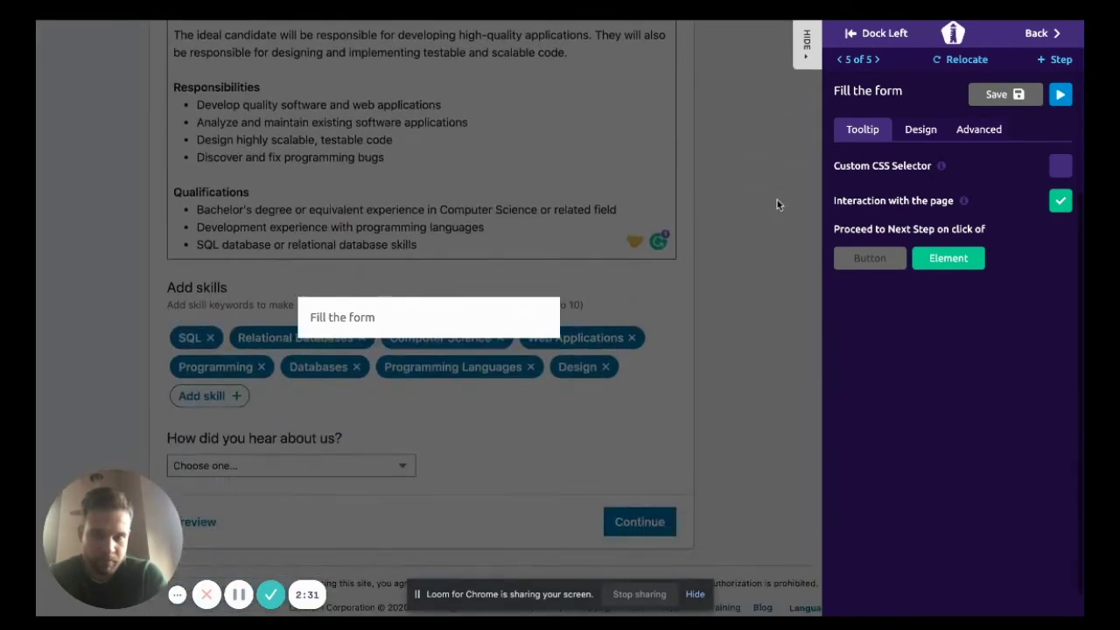
{"action": "left_click", "coordinate": [1056, 59]}
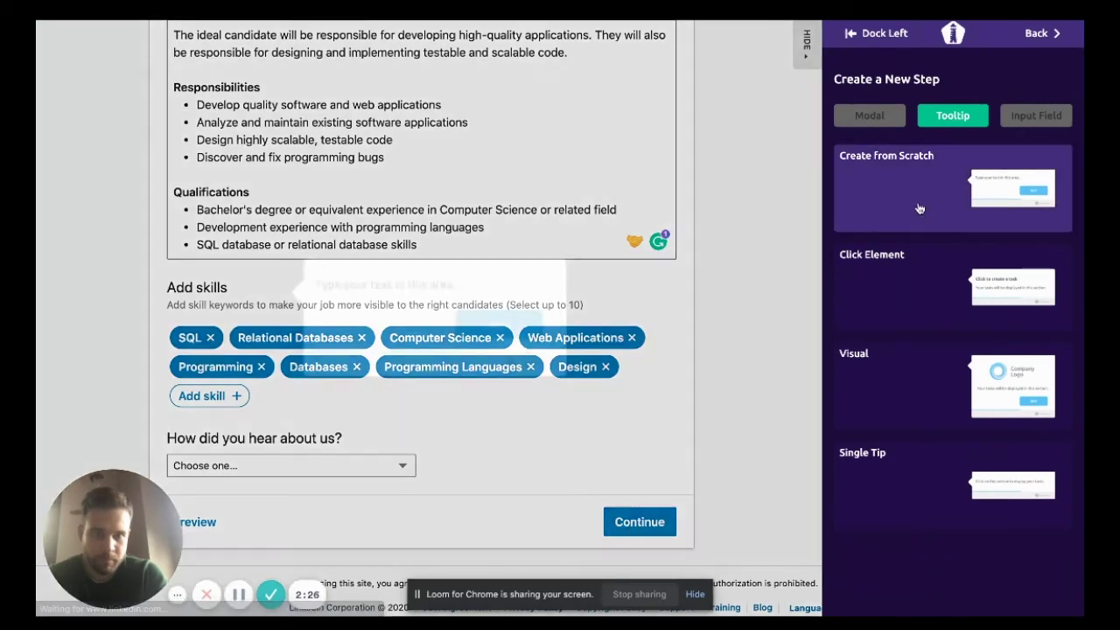
{"action": "left_click", "coordinate": [877, 228]}
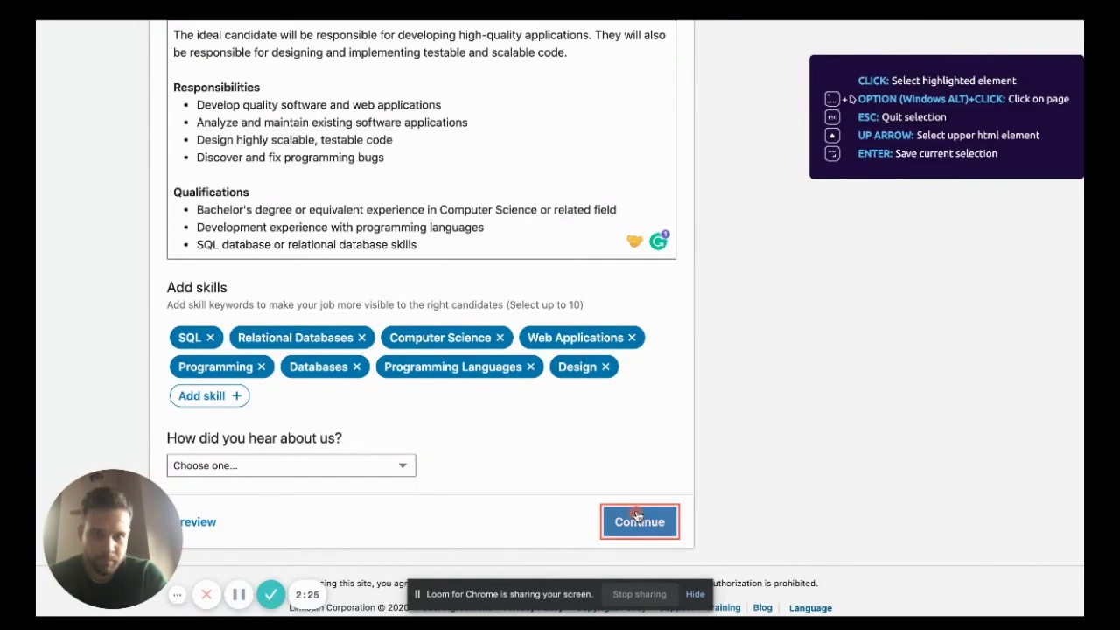
{"action": "left_click", "coordinate": [638, 516]}
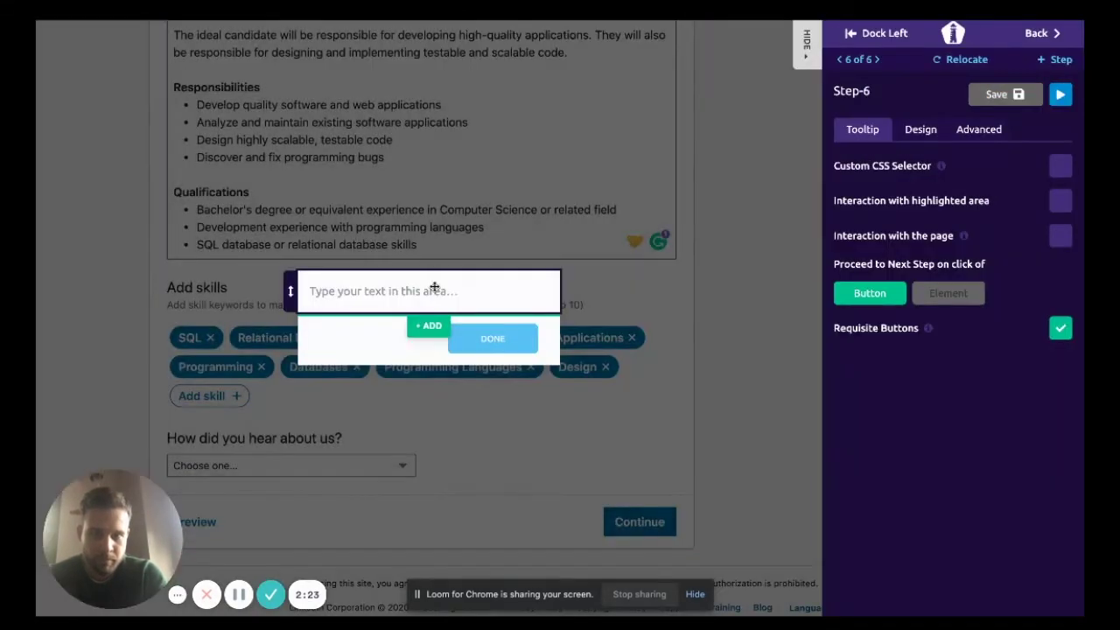
{"action": "left_click", "coordinate": [419, 291]}
{"action": "type", "text": "Click "}
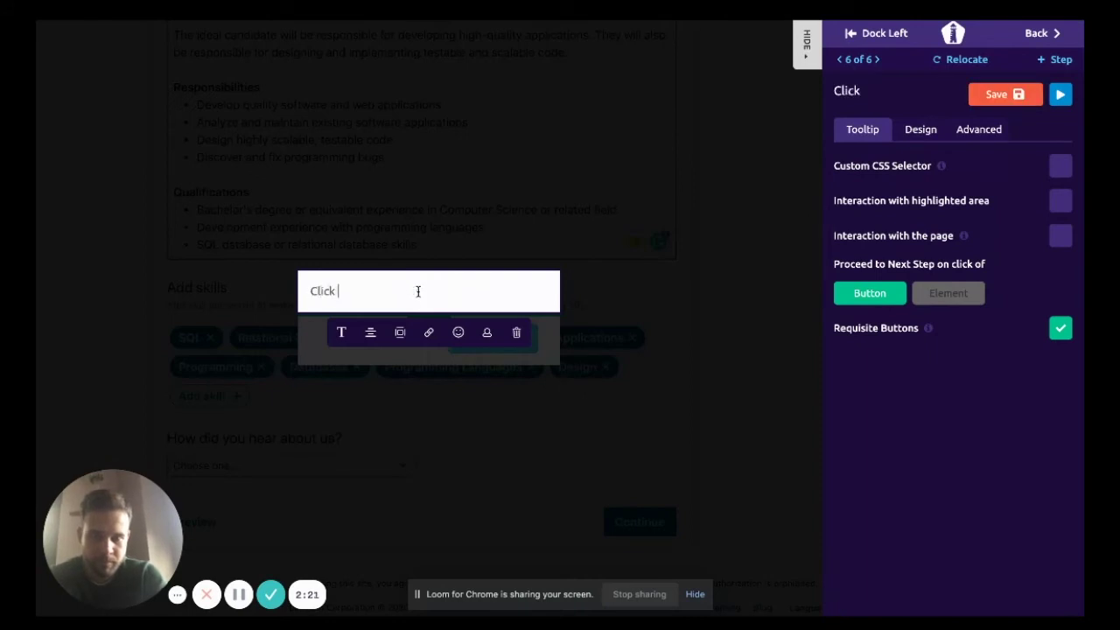
{"action": "type", "text": "here once you"}
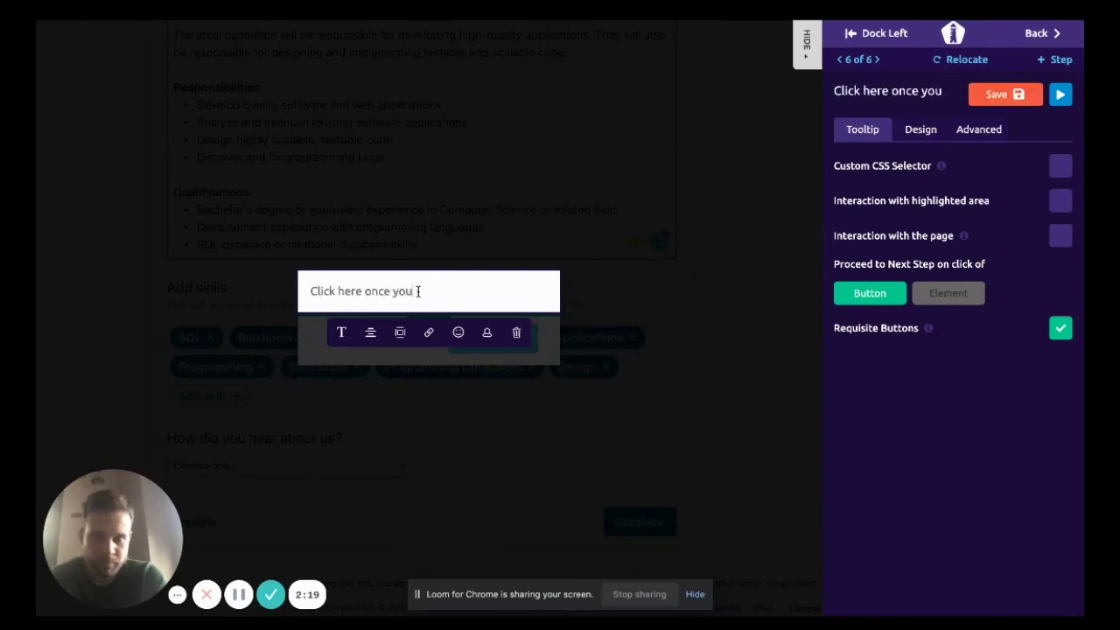
{"action": "type", "text": " are done"}
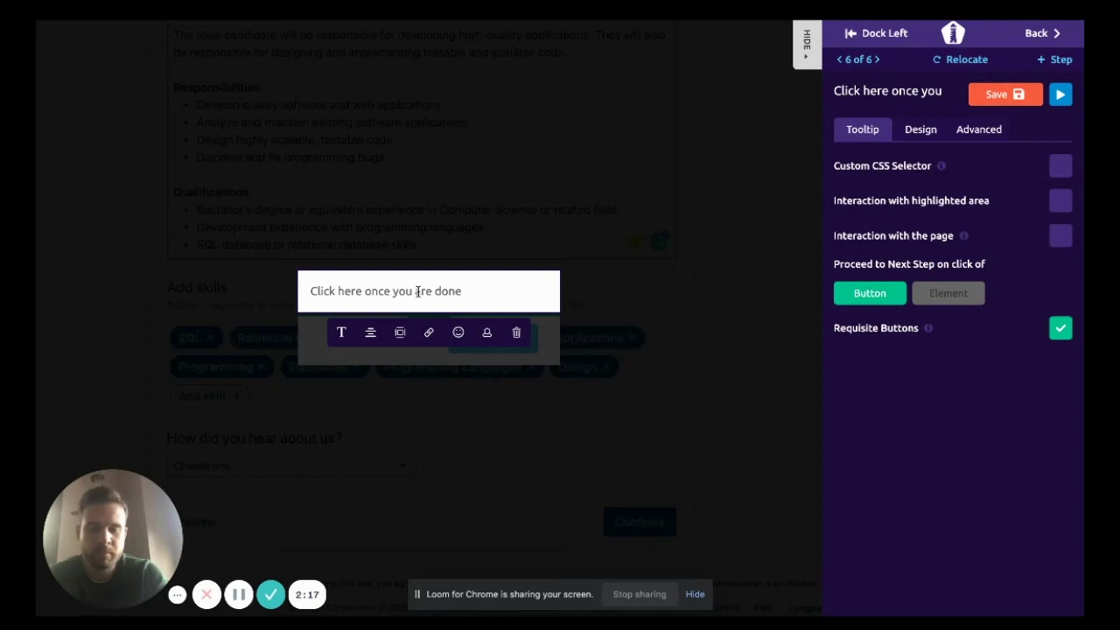
Step: Set the "Continue" button's tooltip to proceed on element click, allow interaction with the page, and save it
{"action": "left_click", "coordinate": [730, 332]}
{"action": "left_click", "coordinate": [967, 298]}
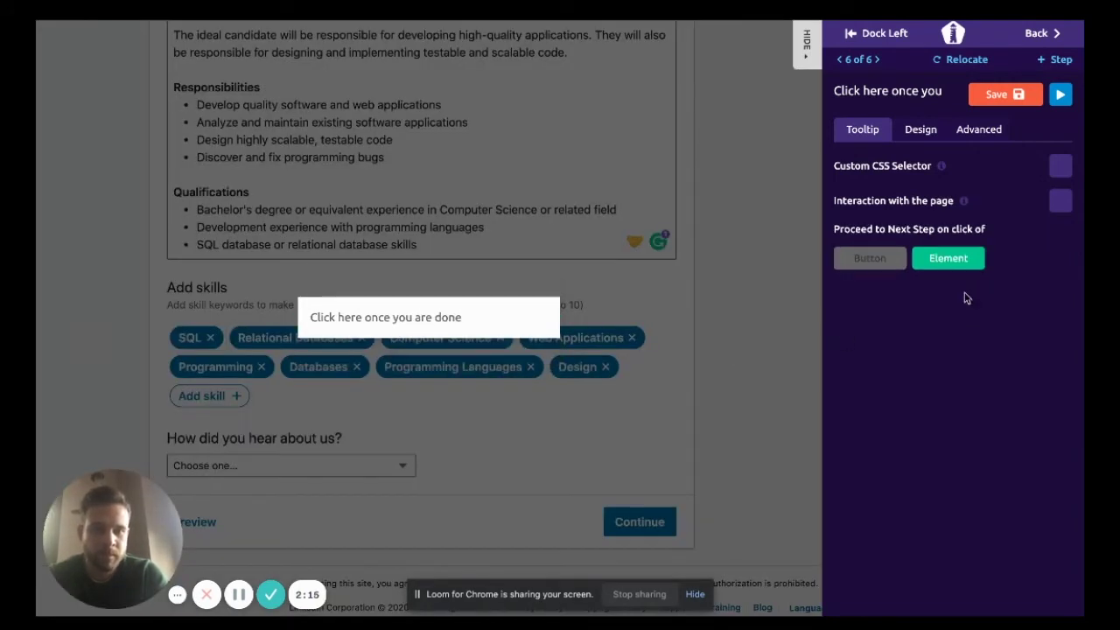
{"action": "left_click", "coordinate": [1066, 209]}
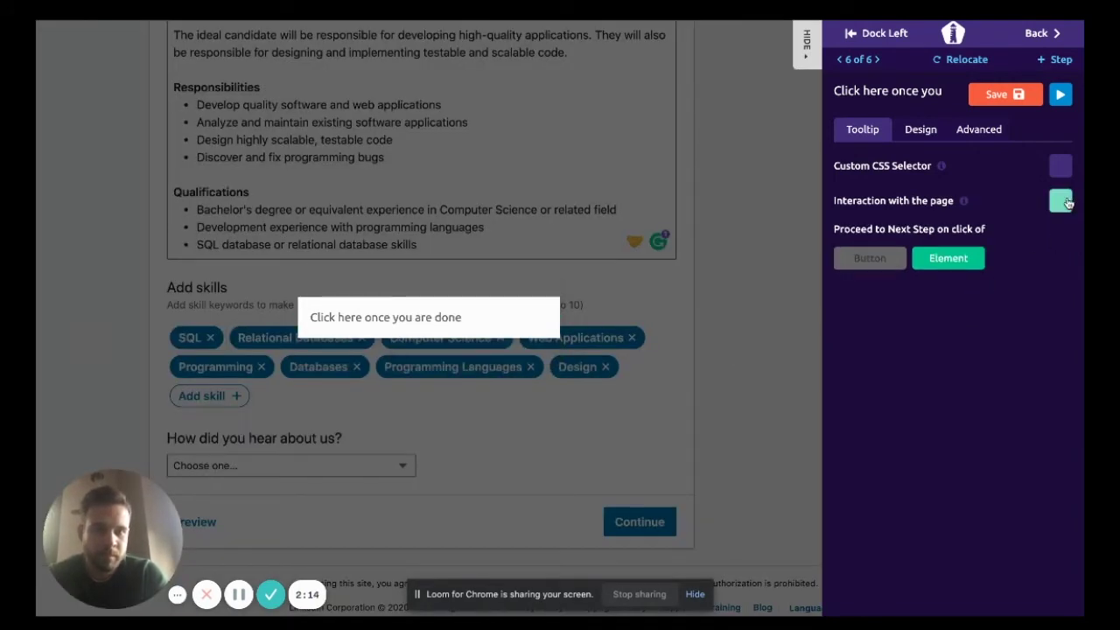
{"action": "left_click", "coordinate": [1005, 95]}
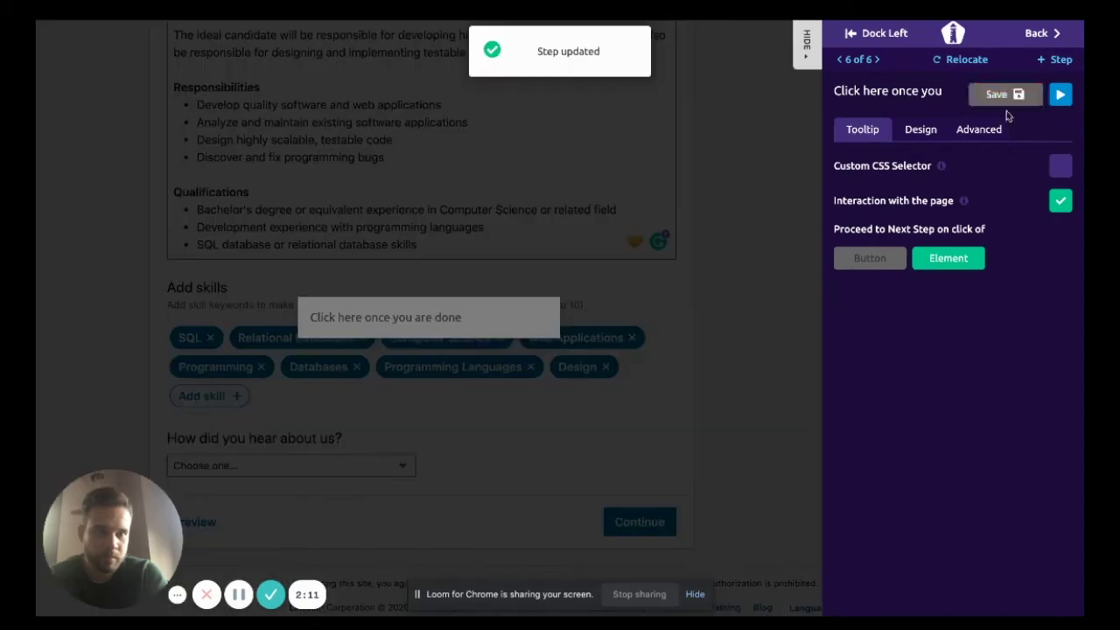
Step: Advance the job posting to the Applicant Options page and add a seventh from-scratch tooltip step on its form, targeting a parent element
{"action": "left_click", "coordinate": [1055, 61]}
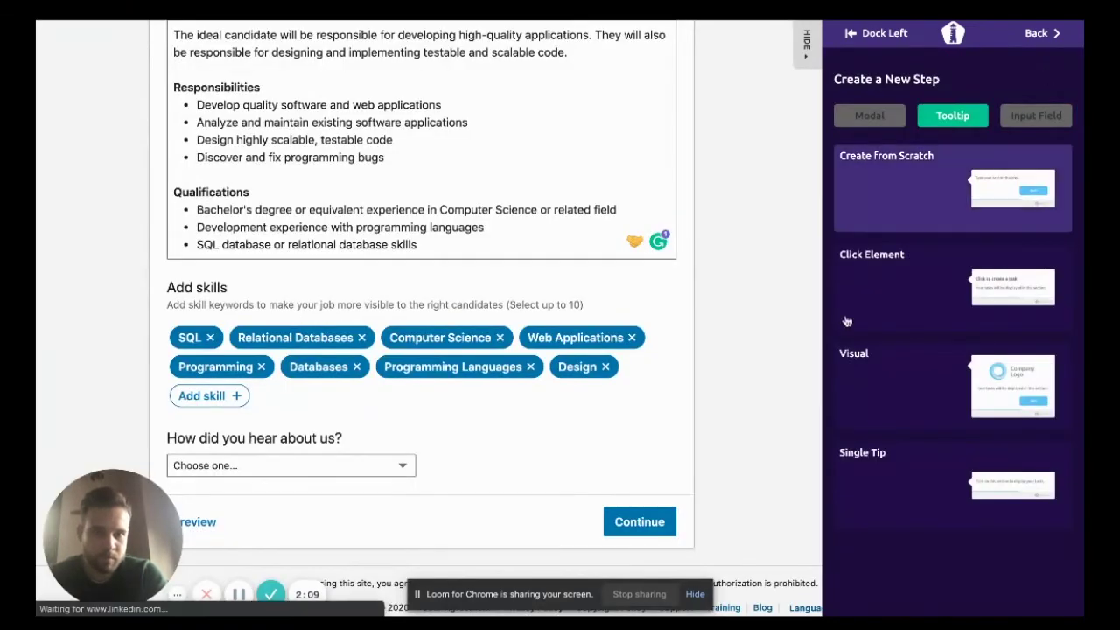
{"action": "left_click", "coordinate": [643, 519]}
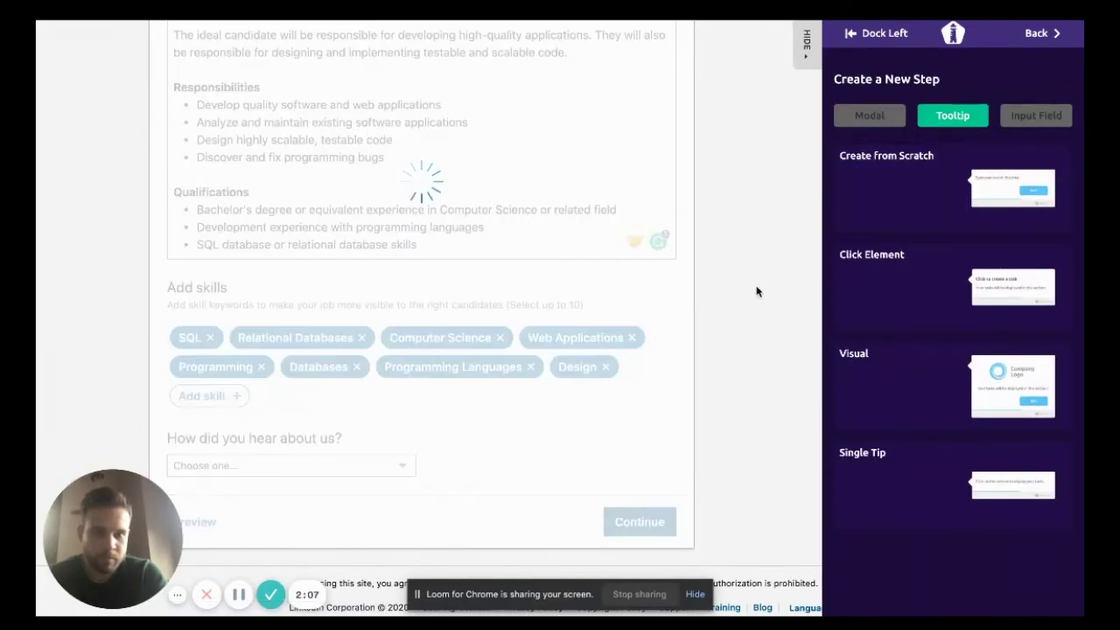
{"action": "left_click", "coordinate": [936, 178]}
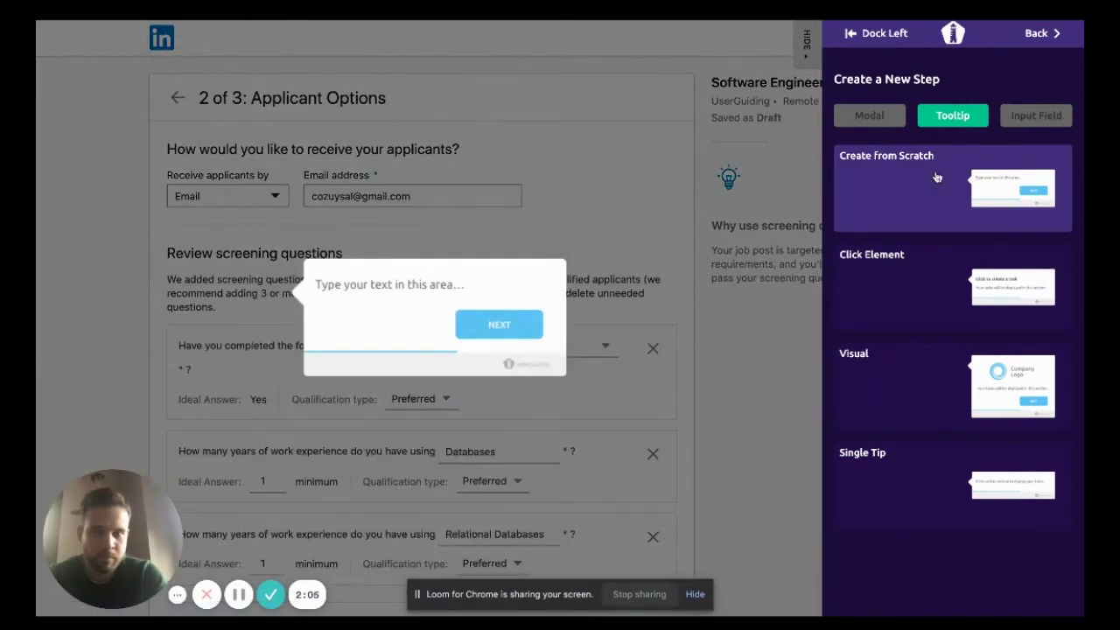
{"action": "scroll", "coordinate": [600, 218], "scroll_direction": "down", "scroll_amount": 1}
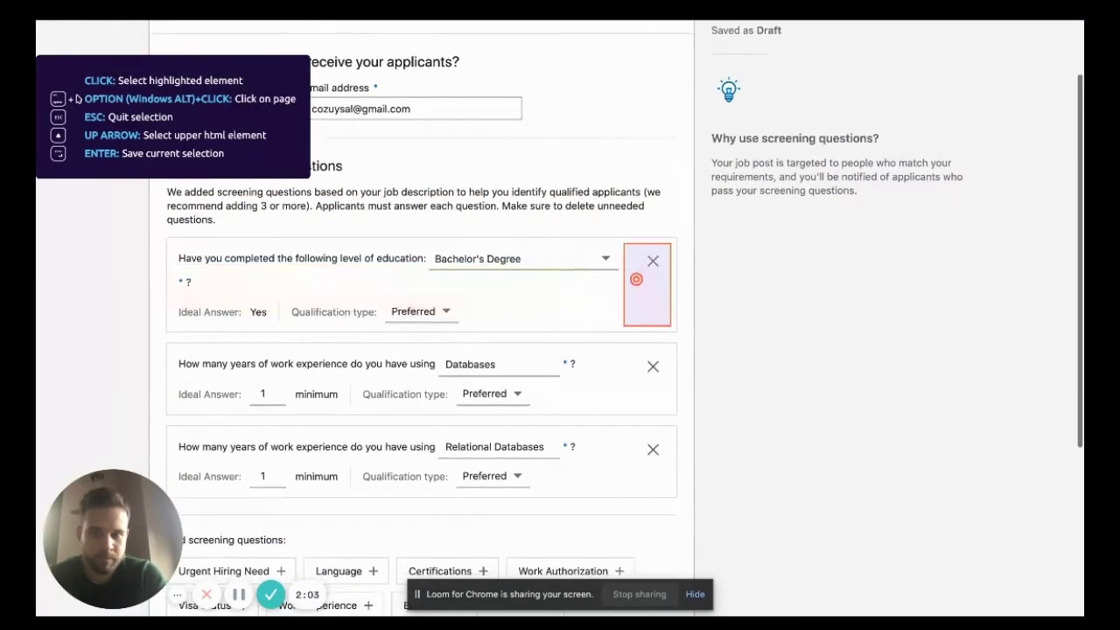
{"action": "key", "text": "Up"}
{"action": "key", "text": "Return"}
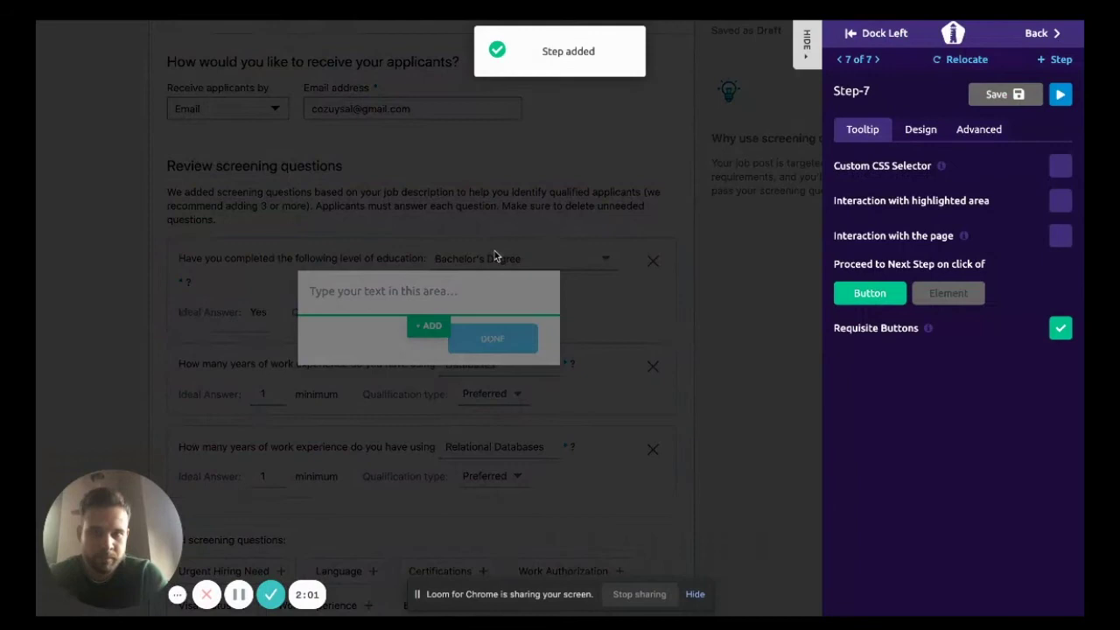
Step: Enter "Fill the form" as the text of the Applicant Options form's tooltip
{"action": "left_click", "coordinate": [424, 280]}
{"action": "type", "text": "Fsll the"}
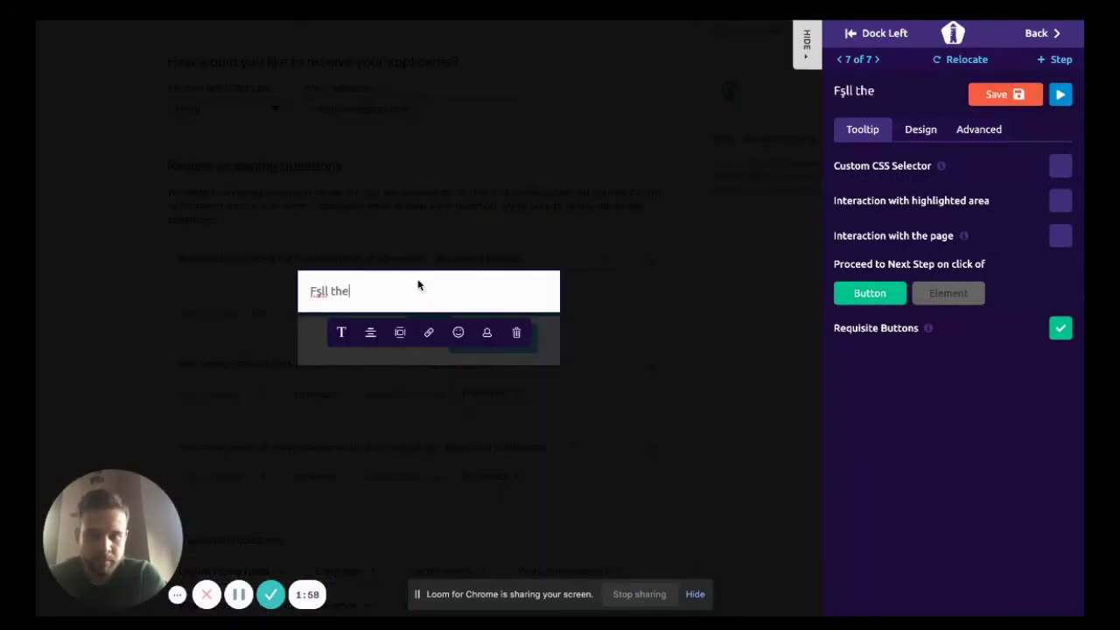
{"action": "key", "text": "BackSpace"}
{"action": "key", "text": "BackSpace"}
{"action": "key", "text": "BackSpace"}
{"action": "key", "text": "BackSpace"}
{"action": "key", "text": "BackSpace"}
{"action": "key", "text": "BackSpace"}
{"action": "key", "text": "BackSpace"}
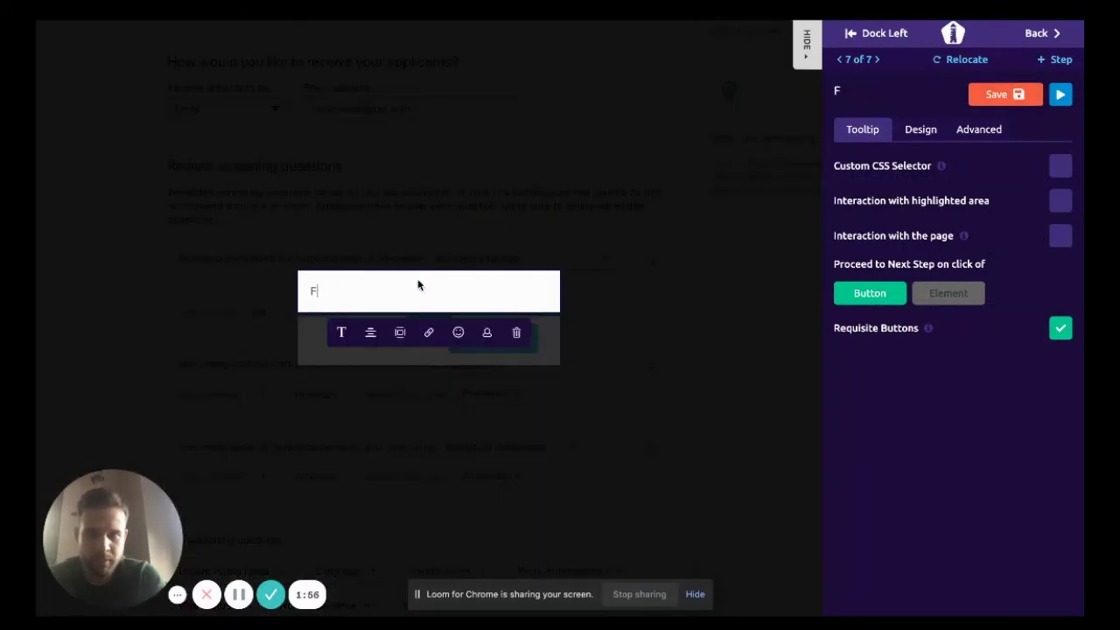
{"action": "type", "text": "ill the form"}
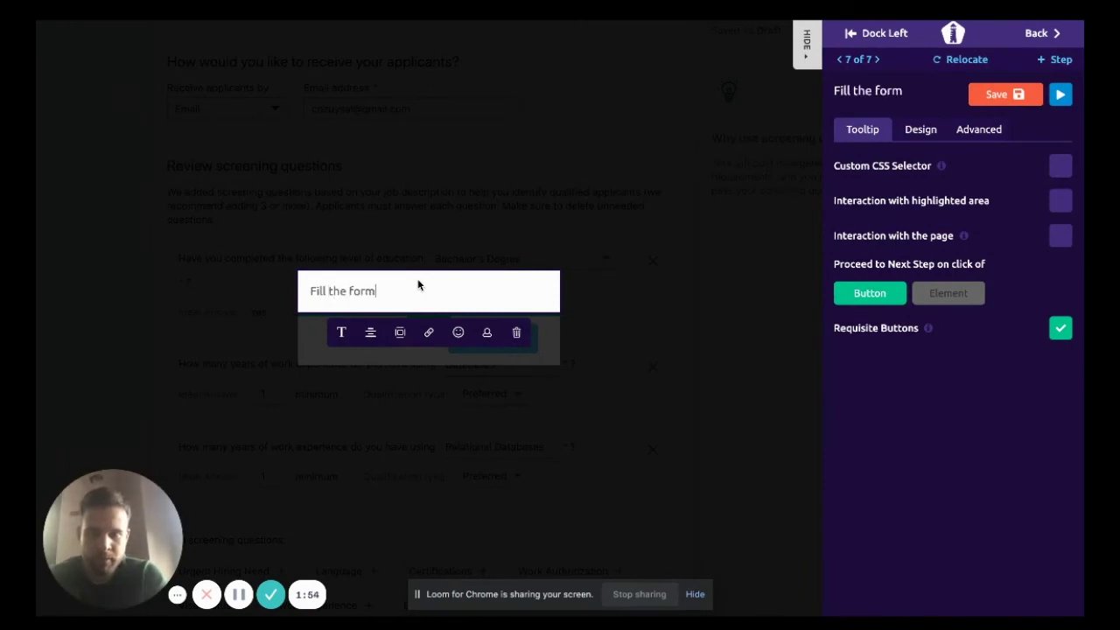
Step: Set the "Fill the form" tooltip to proceed on element click, allow interaction with the page, and save it
{"action": "left_click", "coordinate": [982, 294]}
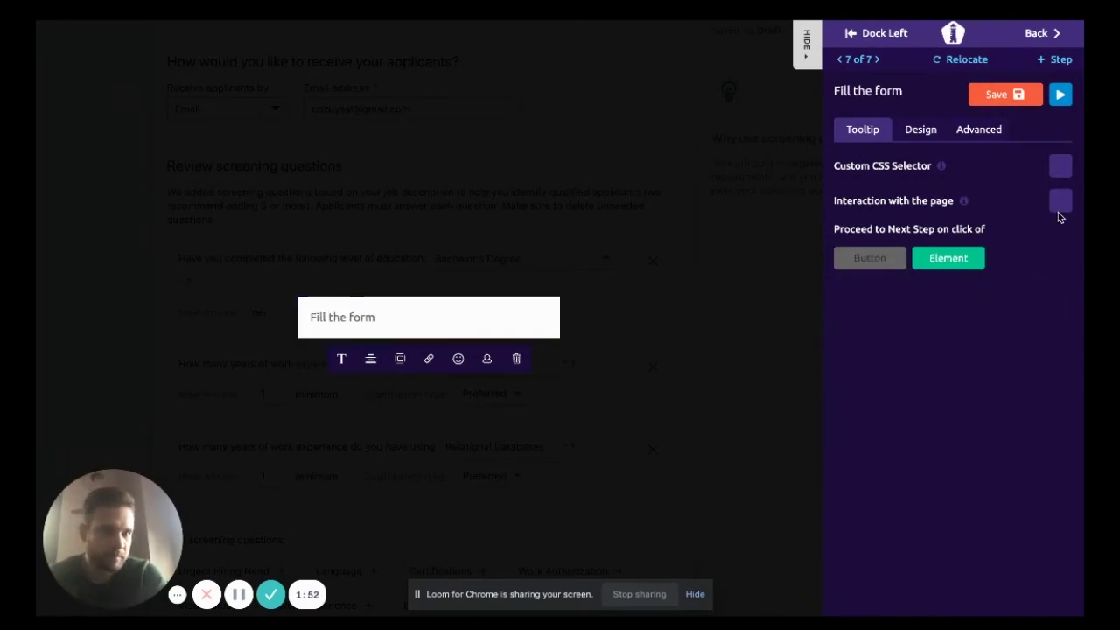
{"action": "left_click", "coordinate": [1060, 206]}
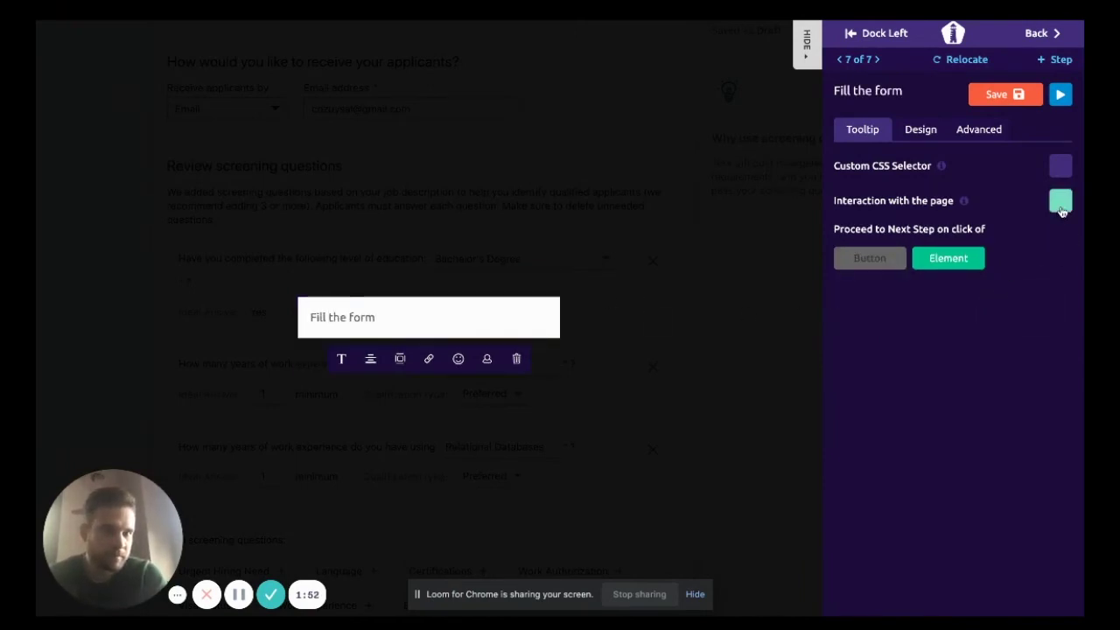
{"action": "left_click", "coordinate": [1029, 92]}
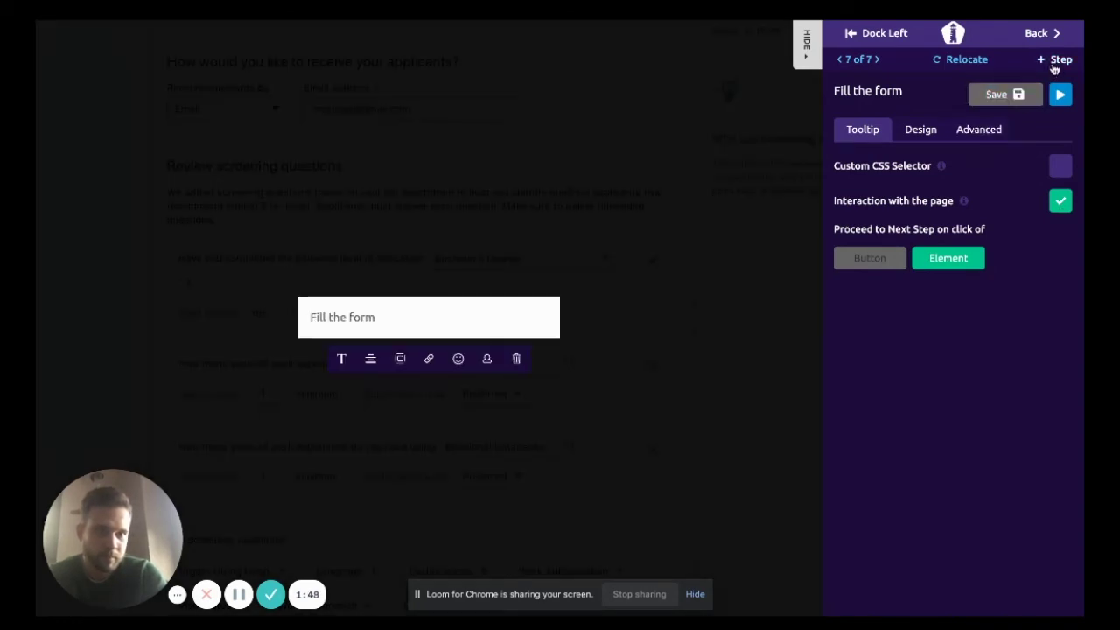
Step: Add an eighth from-scratch tooltip step on the Applicant Options page's "Continue" button with the text "Click here once you are done"
{"action": "left_click", "coordinate": [1056, 61]}
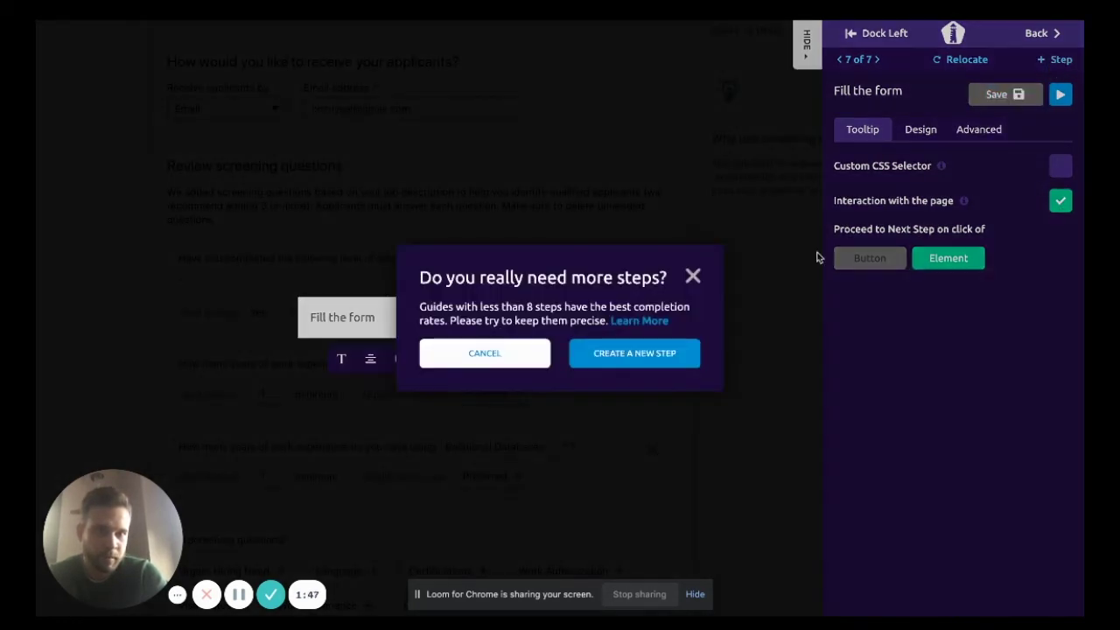
{"action": "left_click", "coordinate": [619, 364]}
{"action": "scroll", "coordinate": [611, 273], "scroll_direction": "down", "scroll_amount": 3}
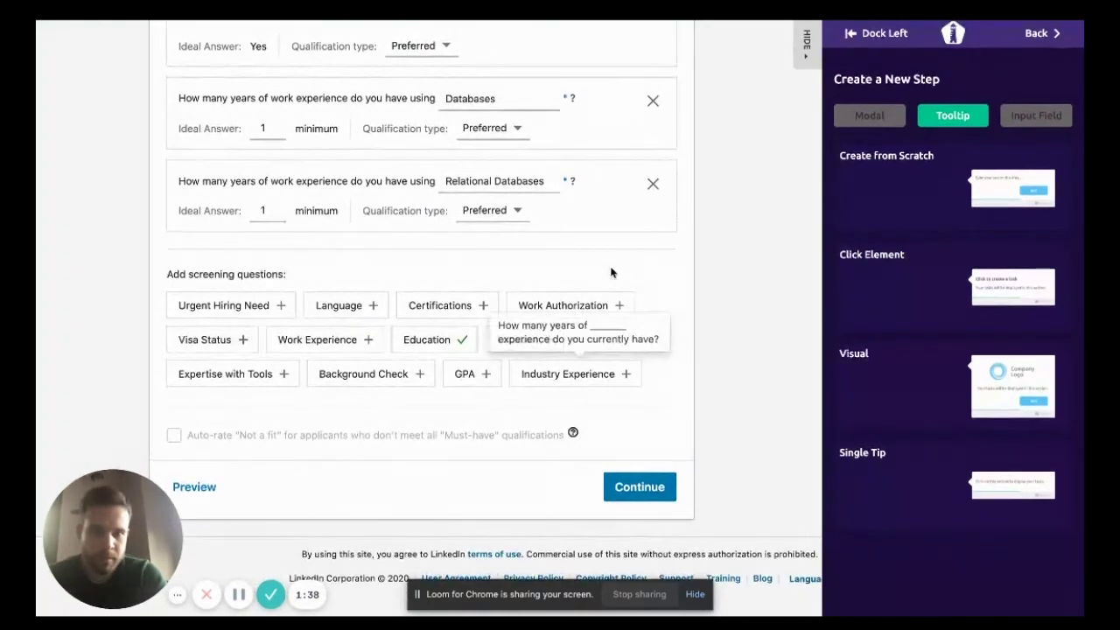
{"action": "left_click", "coordinate": [910, 188]}
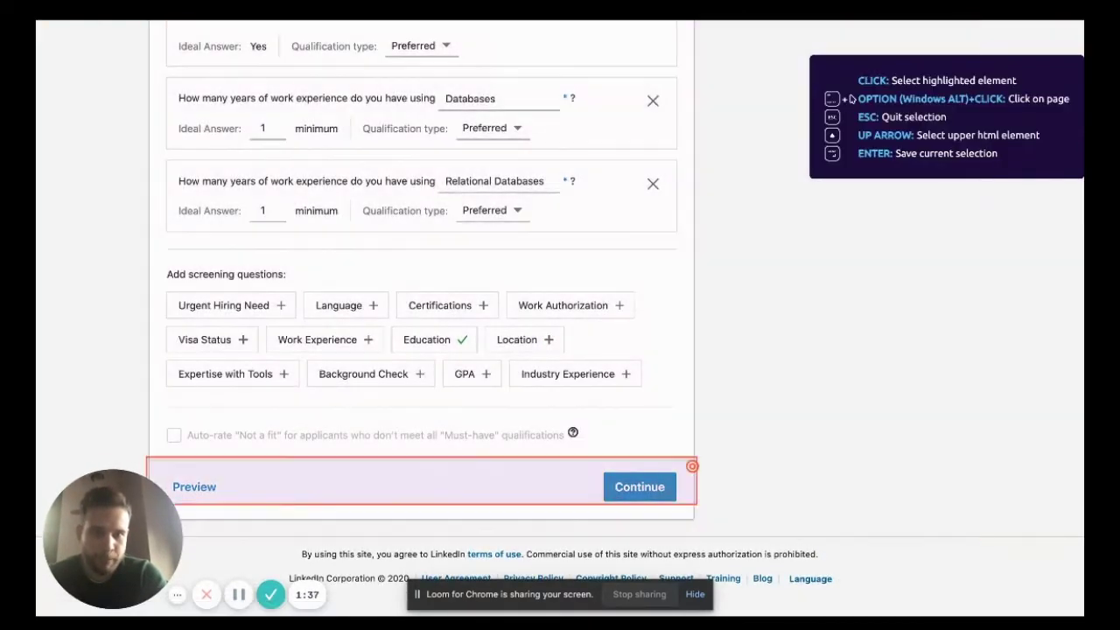
{"action": "left_click", "coordinate": [670, 482]}
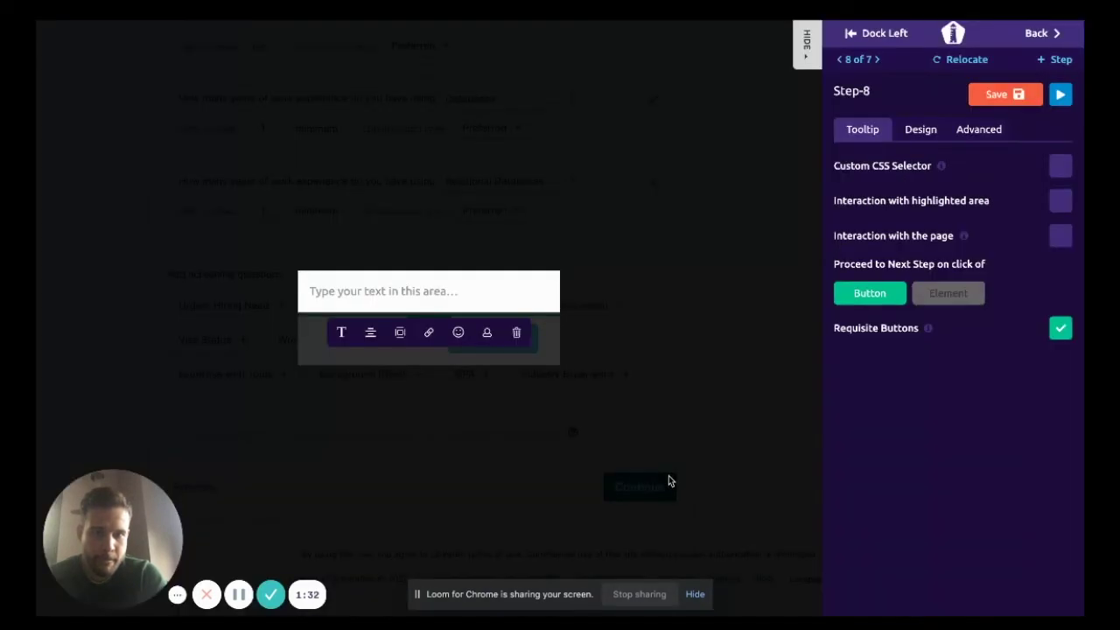
{"action": "type", "text": "Click here o"}
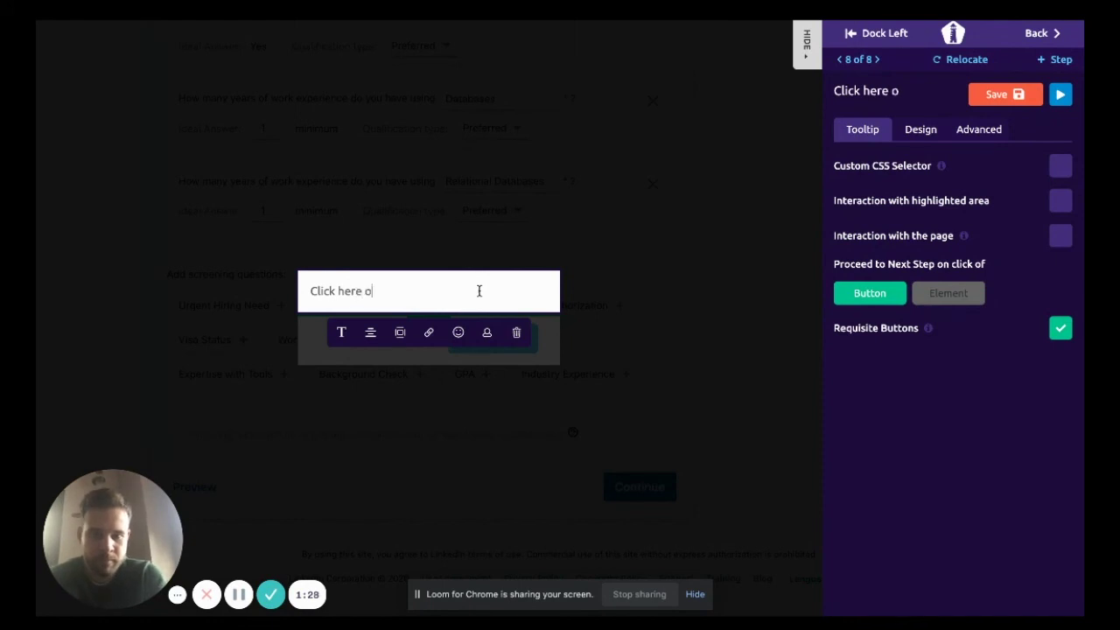
{"action": "type", "text": "nce you are done"}
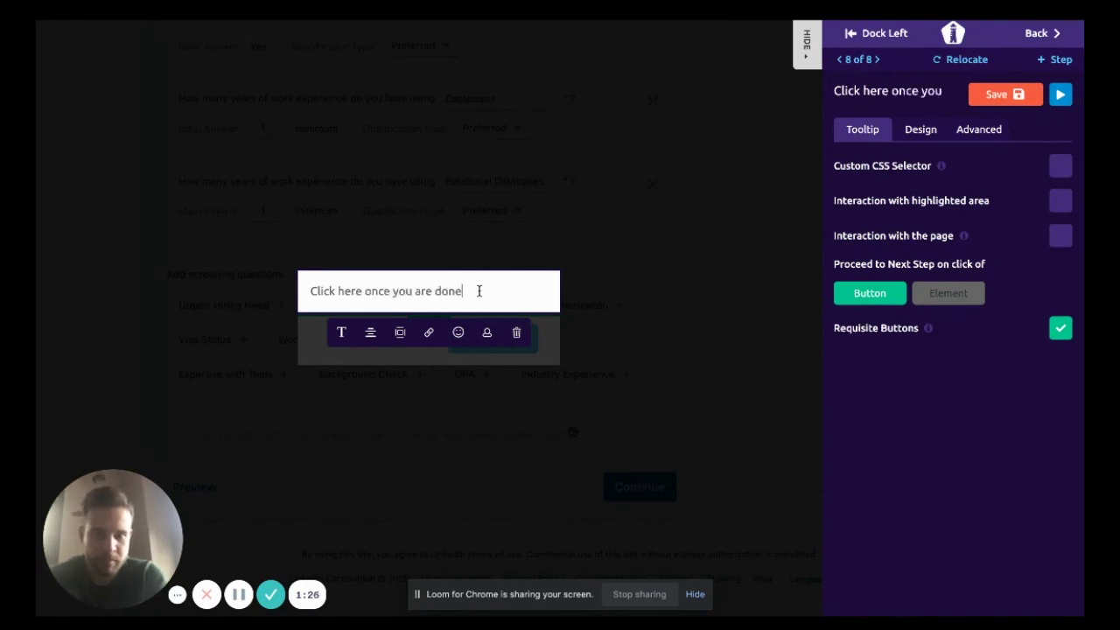
Step: Set the eighth step's tooltip to proceed to the next step on element click and save it
{"action": "left_click", "coordinate": [439, 362]}
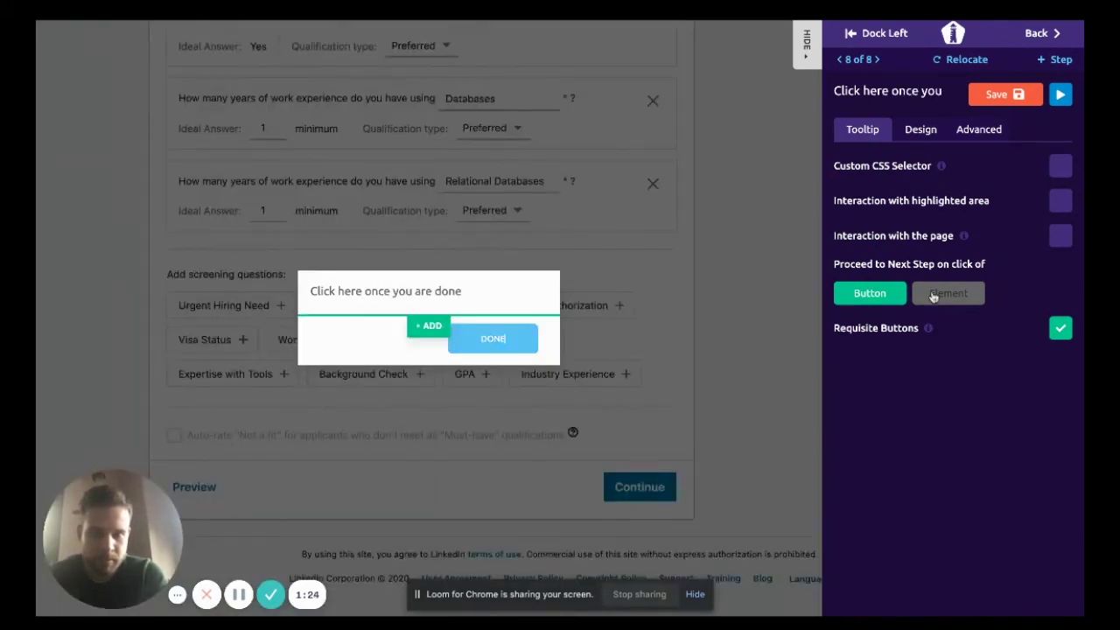
{"action": "left_click", "coordinate": [963, 296]}
{"action": "left_click", "coordinate": [1005, 94]}
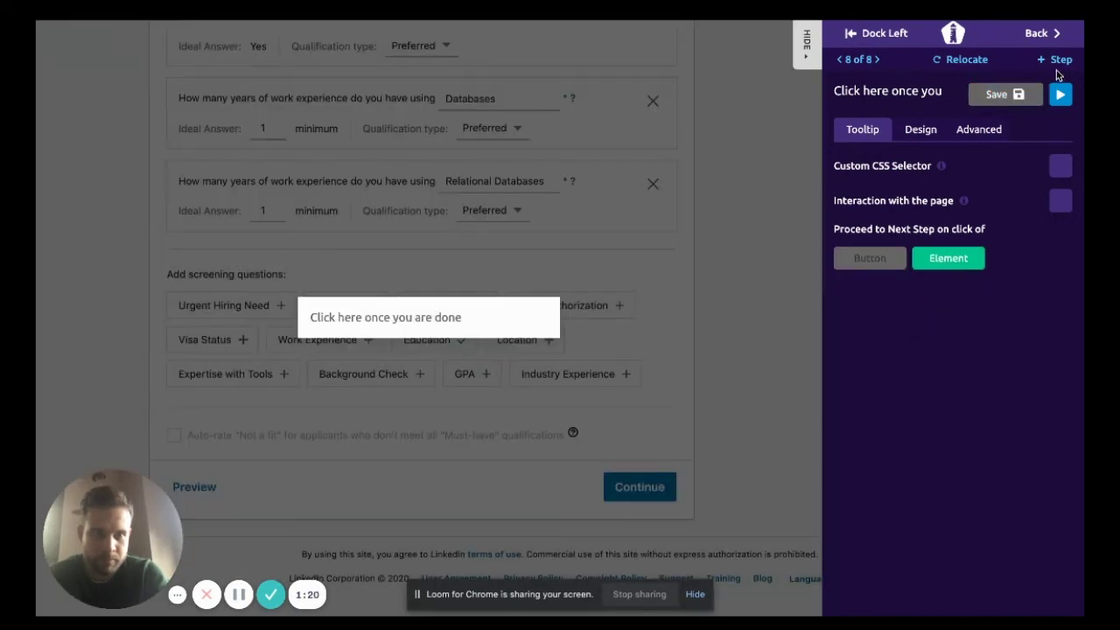
Step: Start creating another guide step and advance the job posting past the Applicant Options page
{"action": "left_click", "coordinate": [1057, 63]}
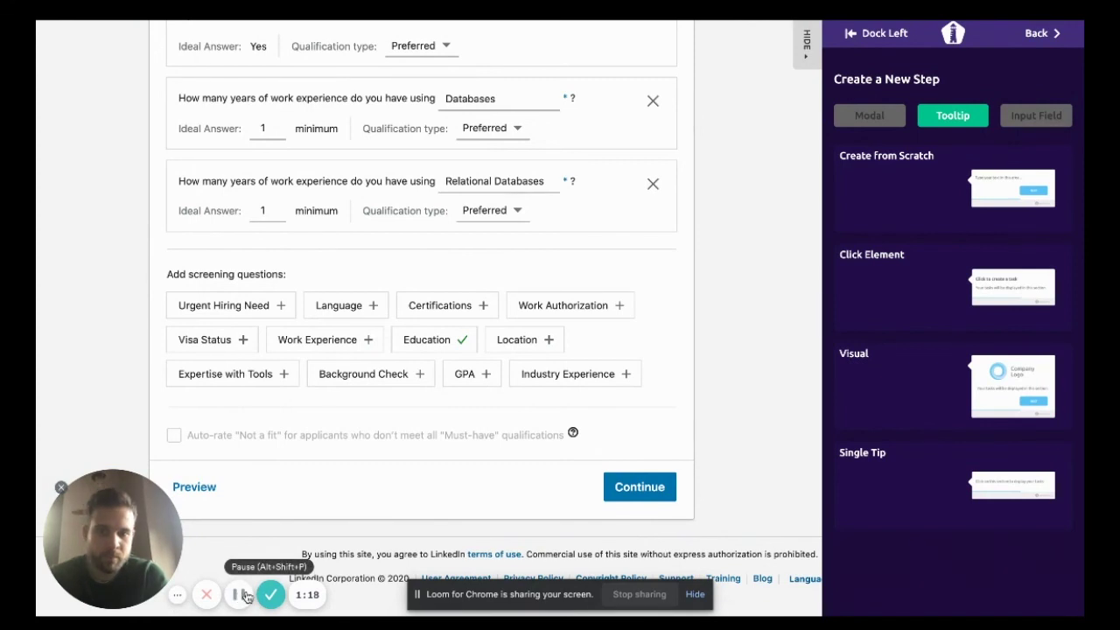
{"action": "left_click", "coordinate": [616, 487]}
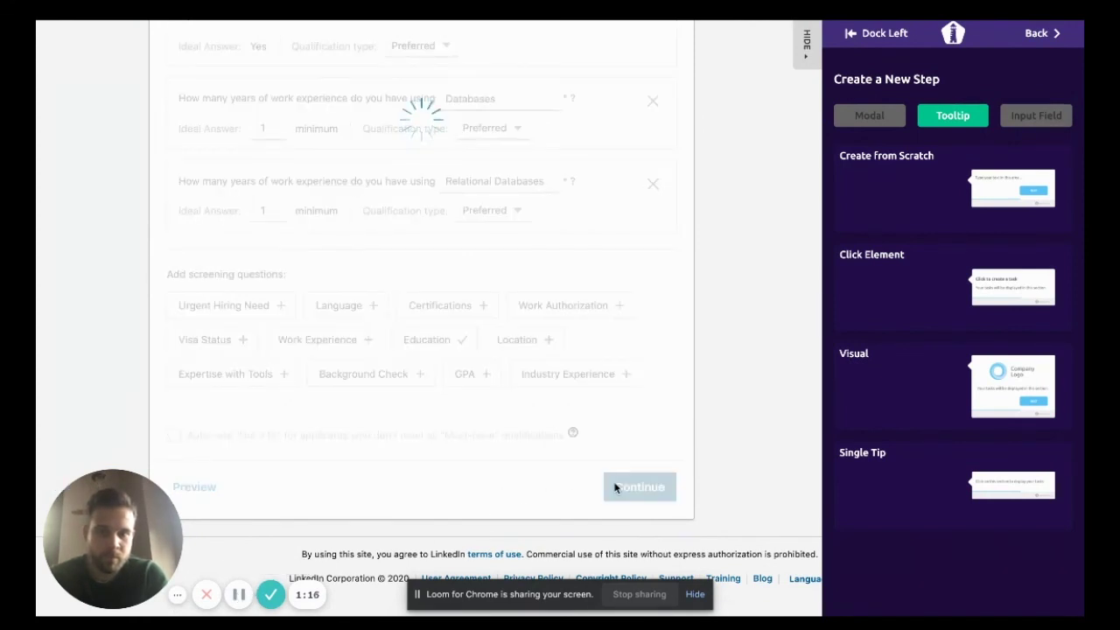